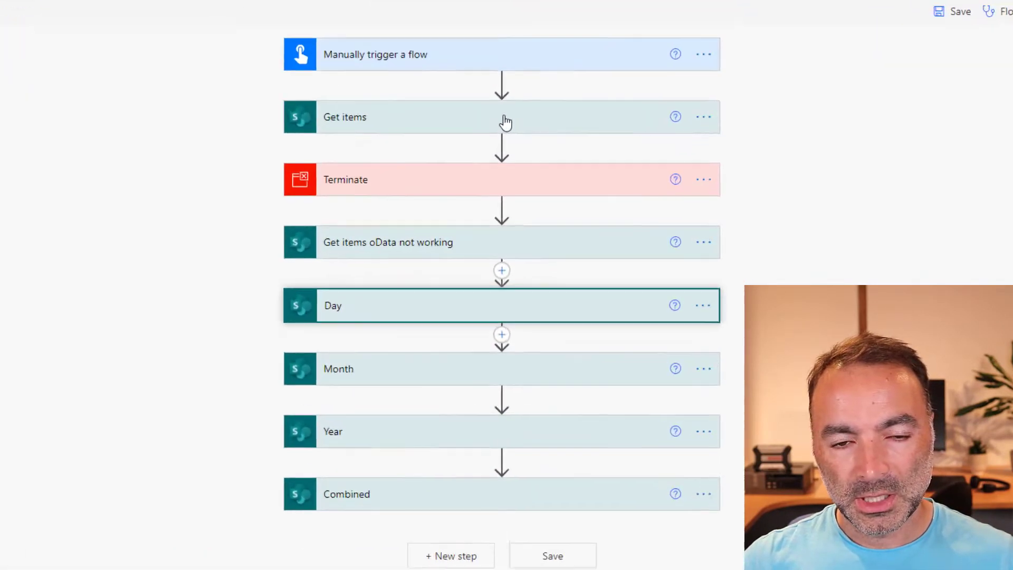
- Expand Get items and highlight the Date column, start date 2015-01-01 and end date 2015-12-31 in its filter
left_click(504, 120)
left_click_drag(202, 309, 515, 303)
left_click(520, 297)
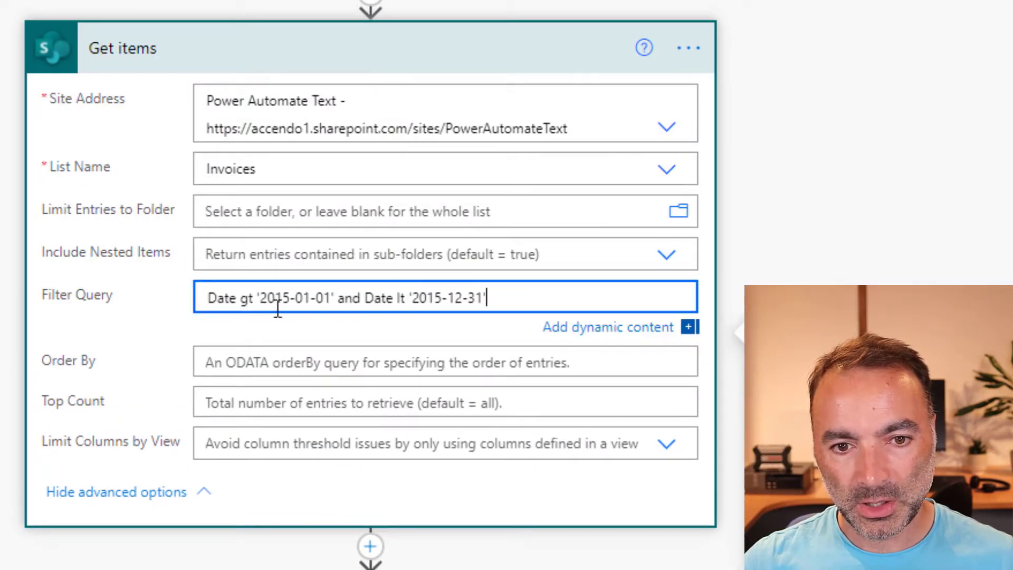
double_click(216, 297)
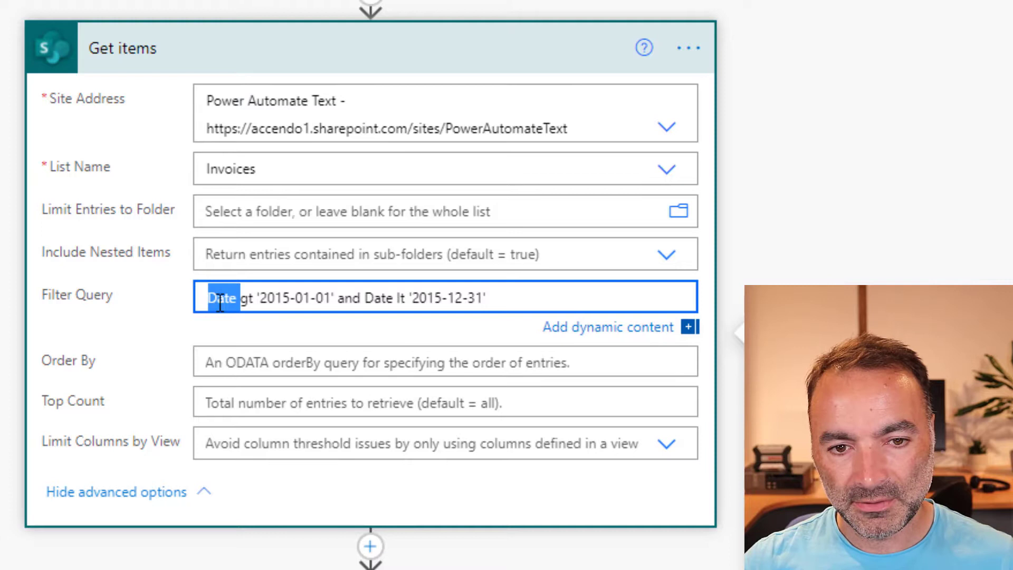
left_click(231, 298)
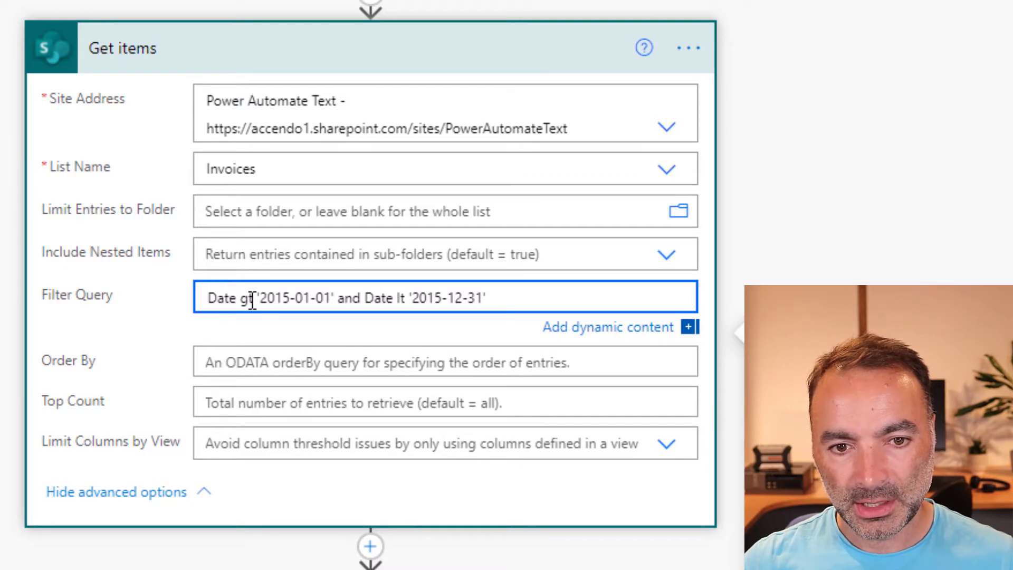
left_click_drag(262, 299, 331, 299)
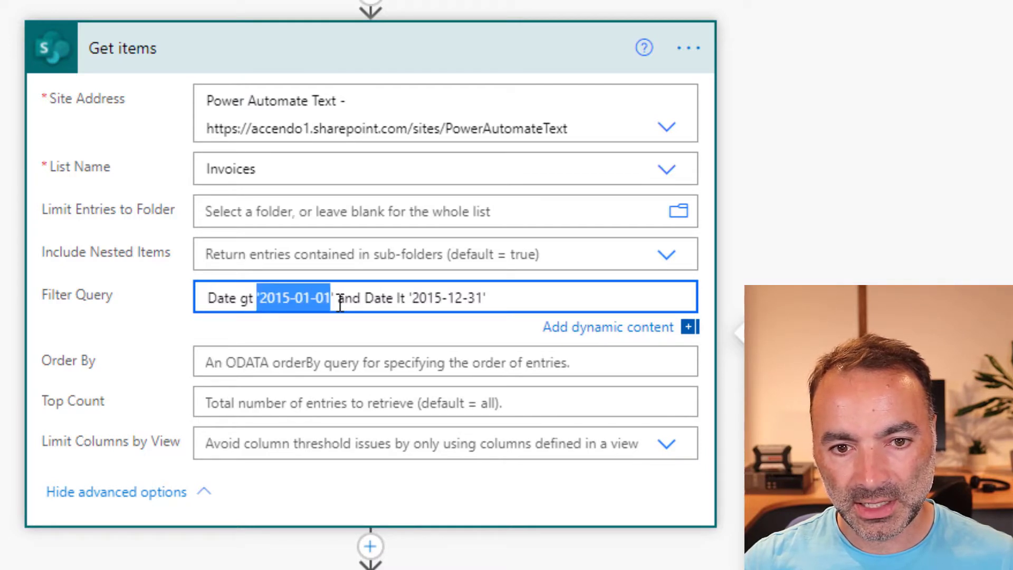
left_click_drag(411, 299, 523, 309)
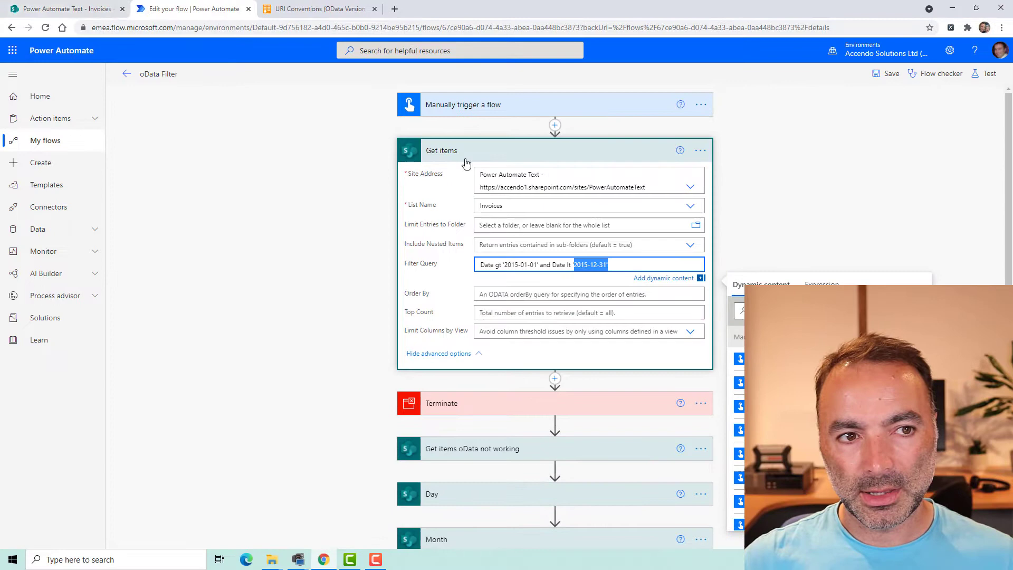
left_click(66, 7)
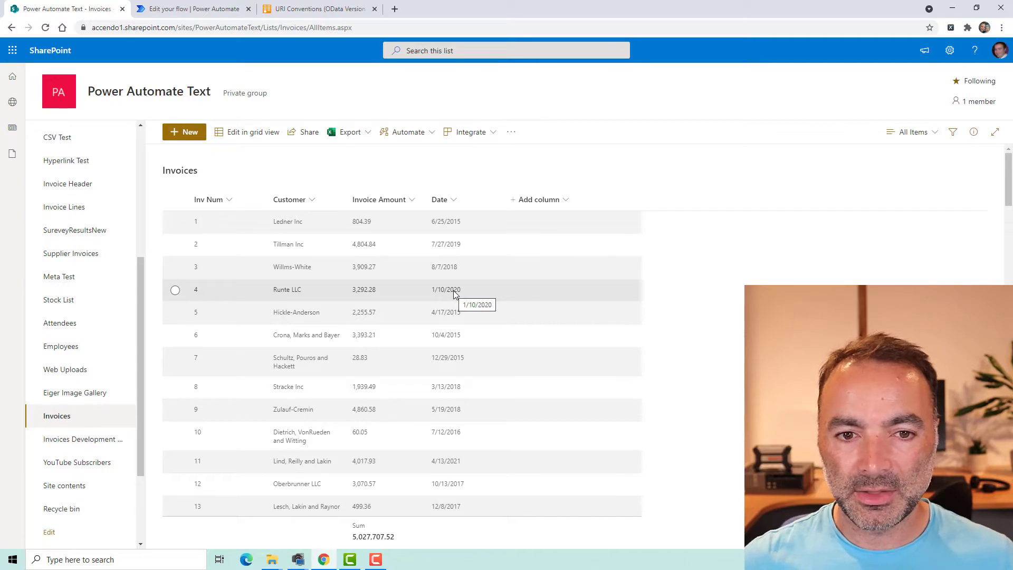
left_click(197, 12)
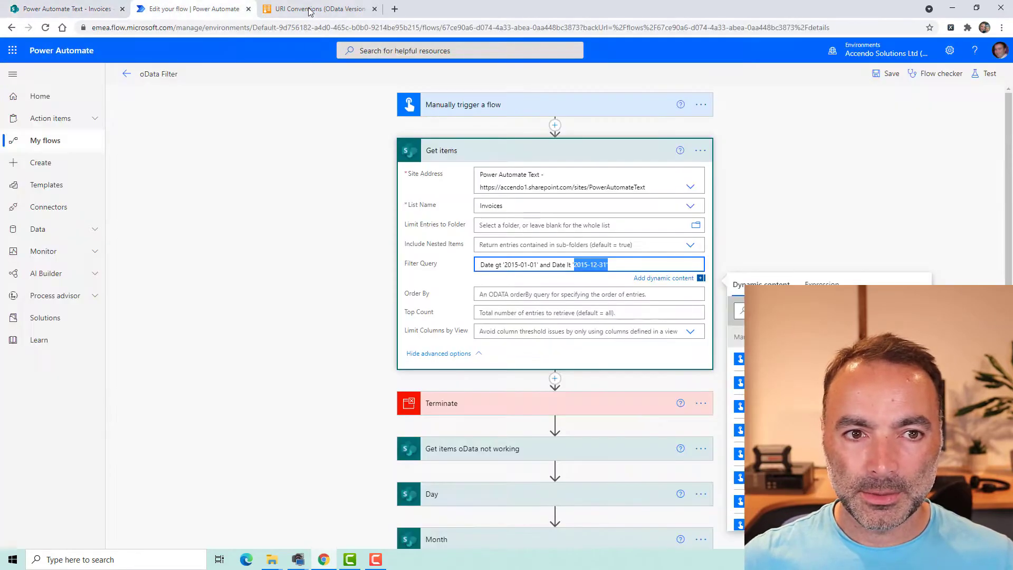
left_click(314, 9)
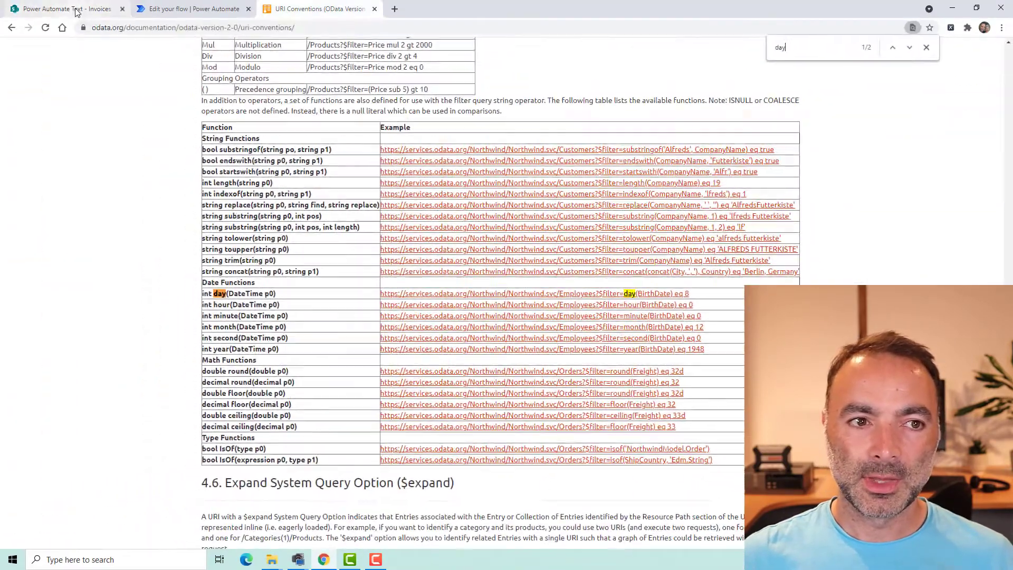
key("ctrl+1")
left_click(180, 11)
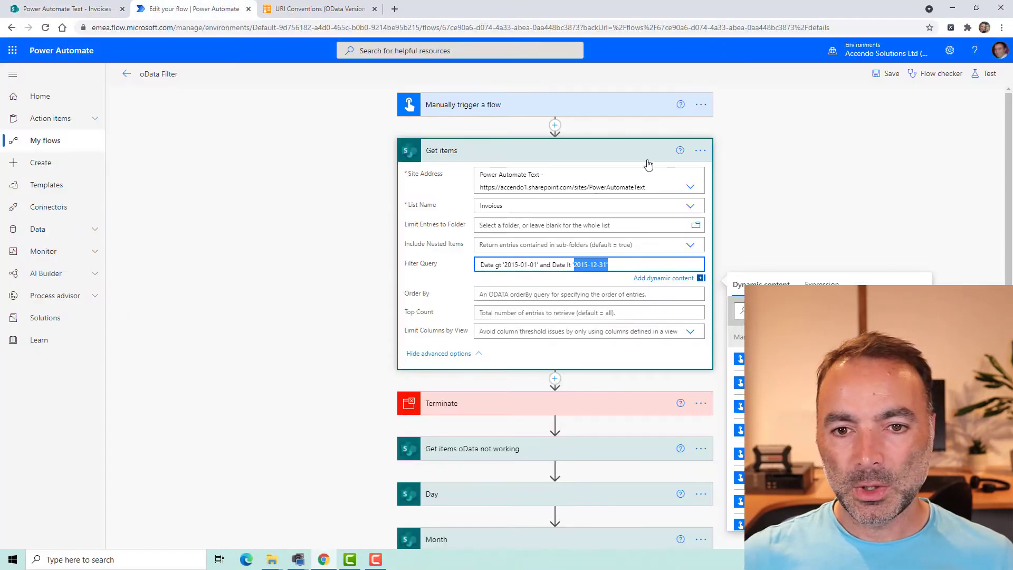
- Test-run the oData Filter flow, inspect the Get items run inputs and outputs, then return to editing
left_click(978, 77)
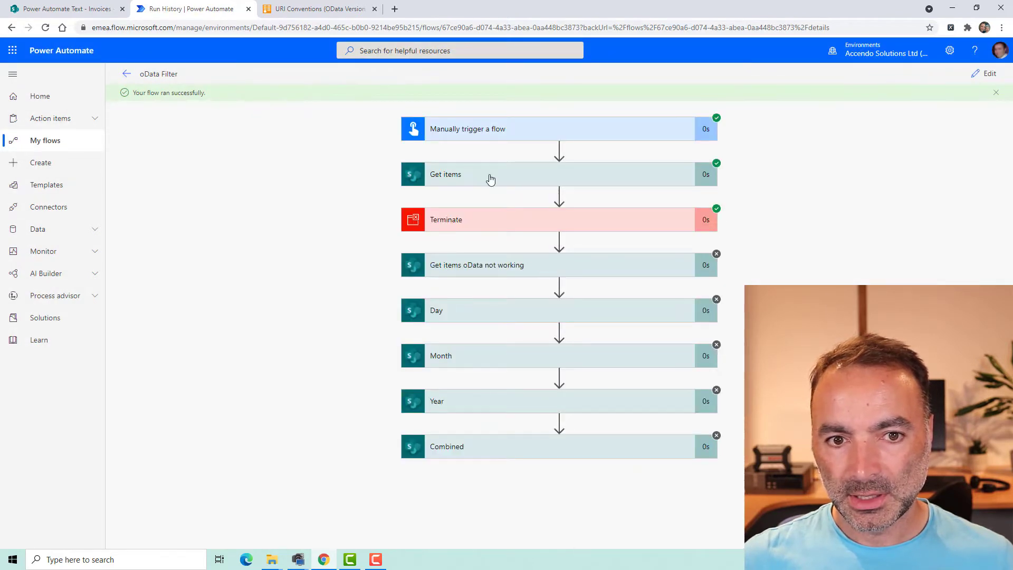
left_click(491, 179)
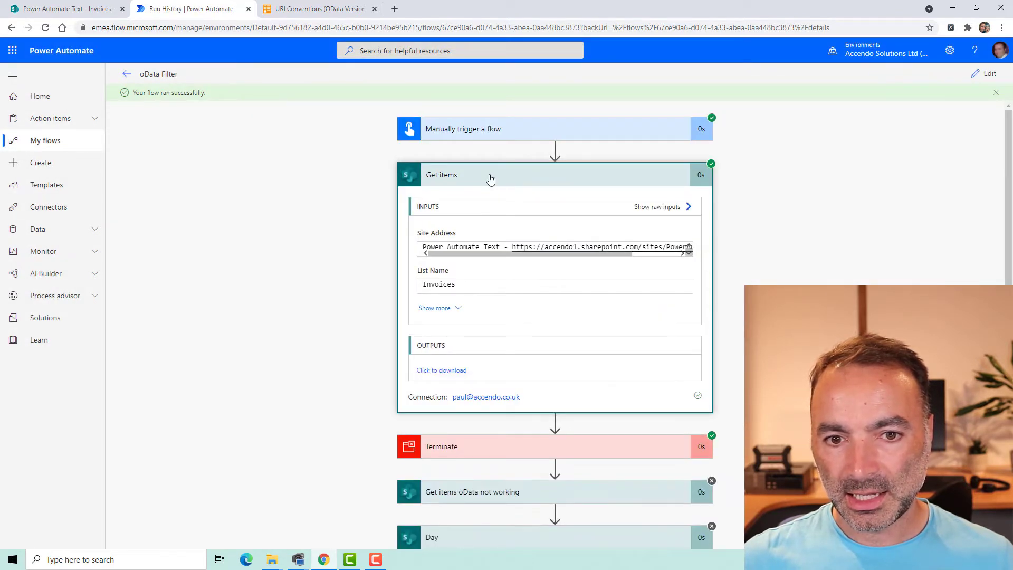
left_click(991, 77)
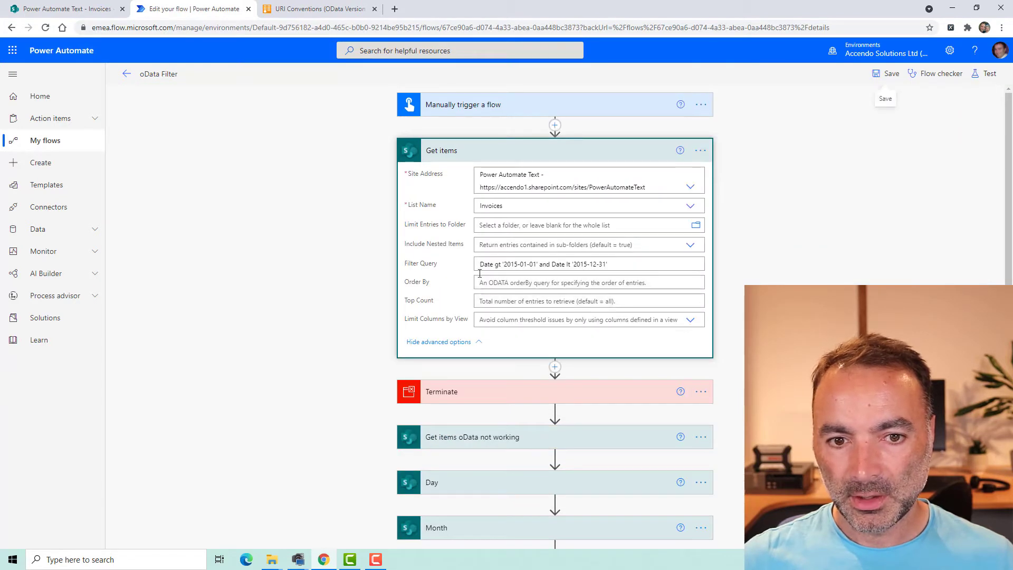
- Move Get items below Terminate and walk through the day(Date) eq 10 filter of Get items oData not working
left_click(479, 153)
left_click_drag(486, 156, 538, 133)
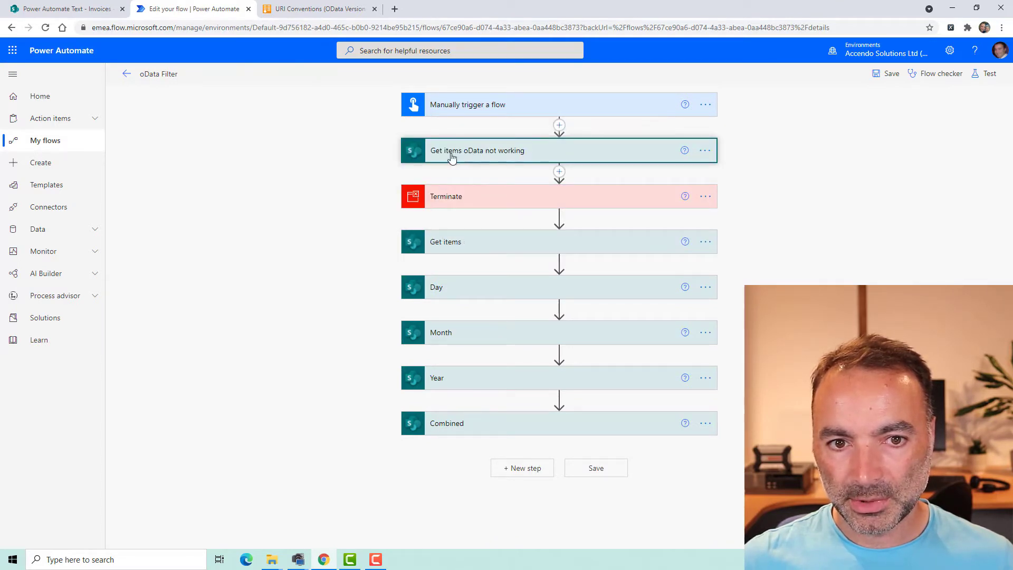
left_click(491, 156)
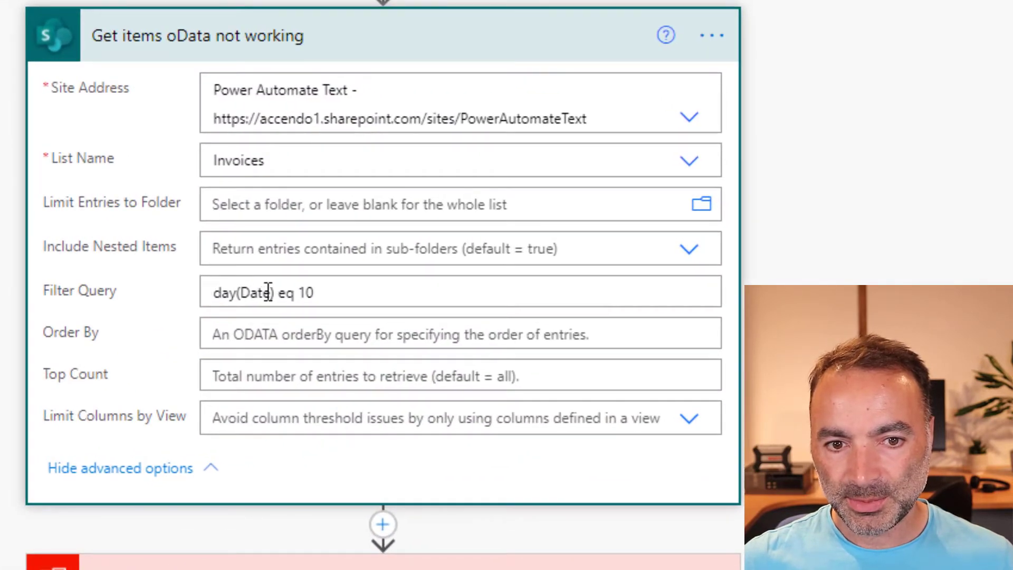
left_click(264, 292)
double_click(258, 292)
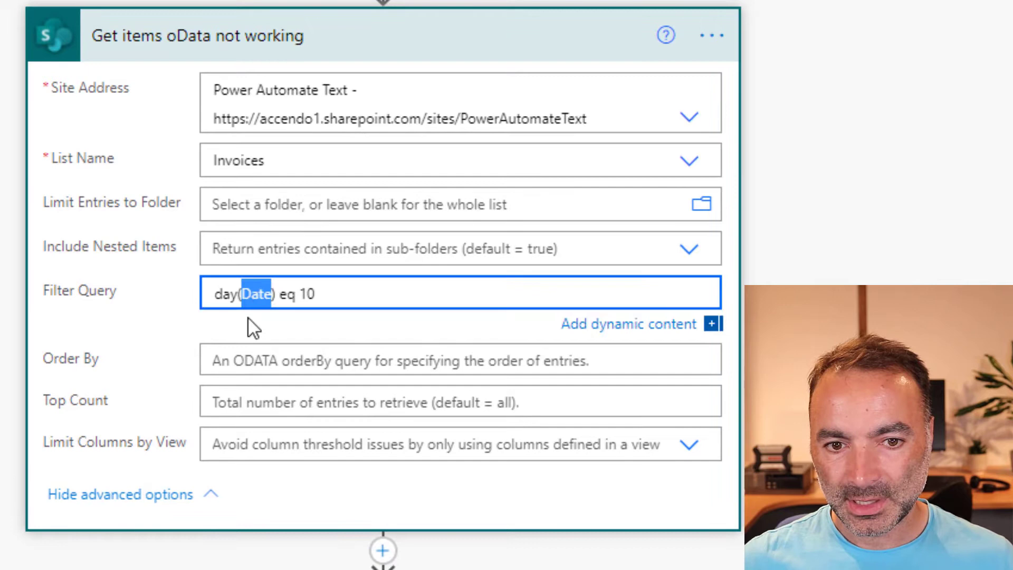
double_click(221, 293)
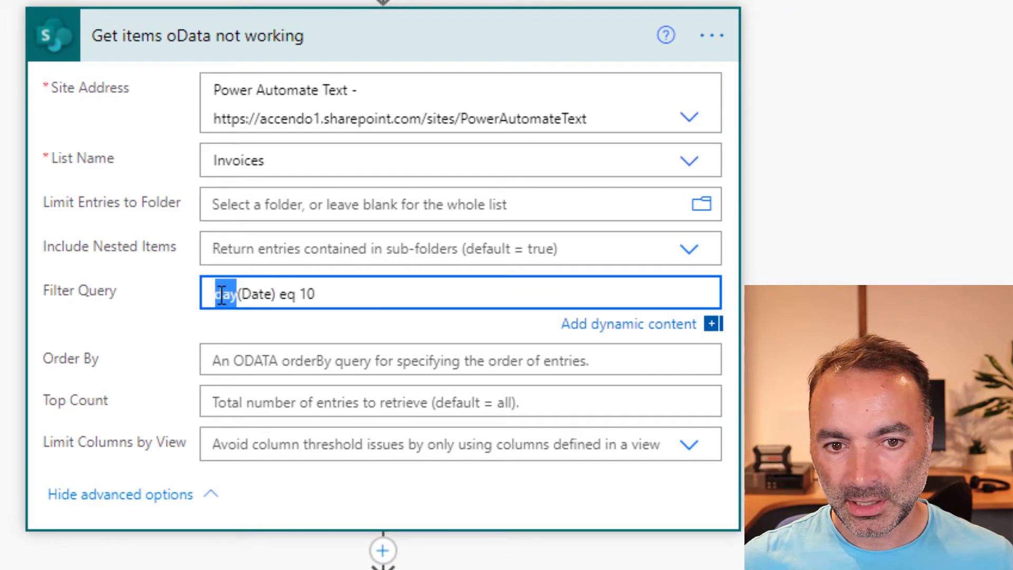
double_click(286, 294)
double_click(308, 294)
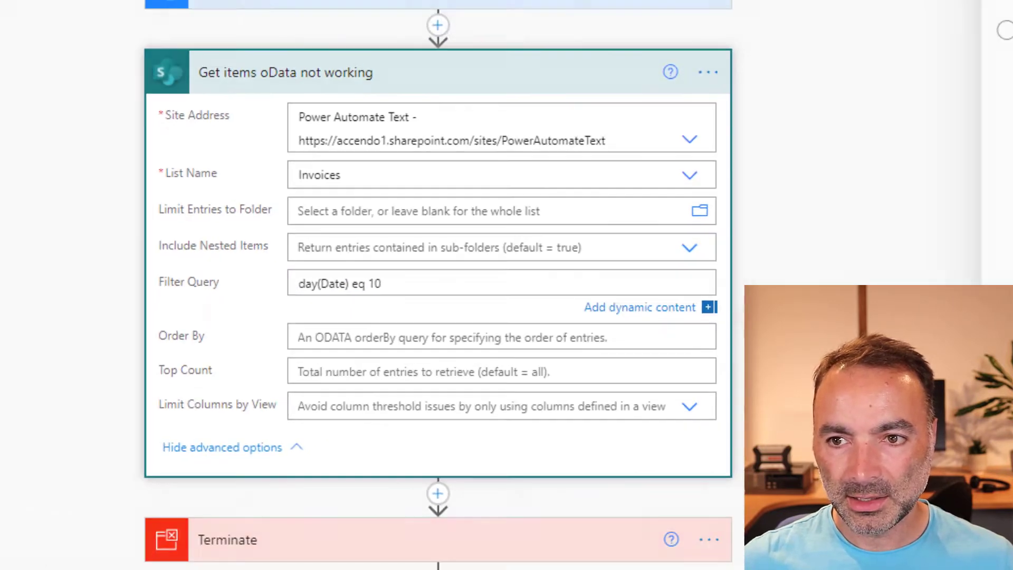
- Test-run the flow and highlight the failure message 'The query is not valid.'
left_click(992, 74)
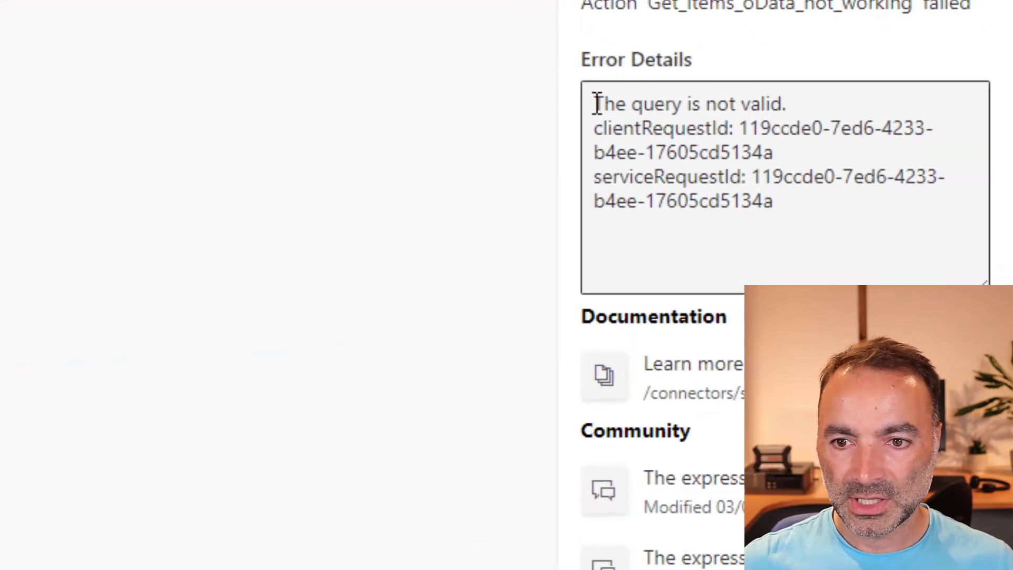
left_click_drag(596, 104, 805, 106)
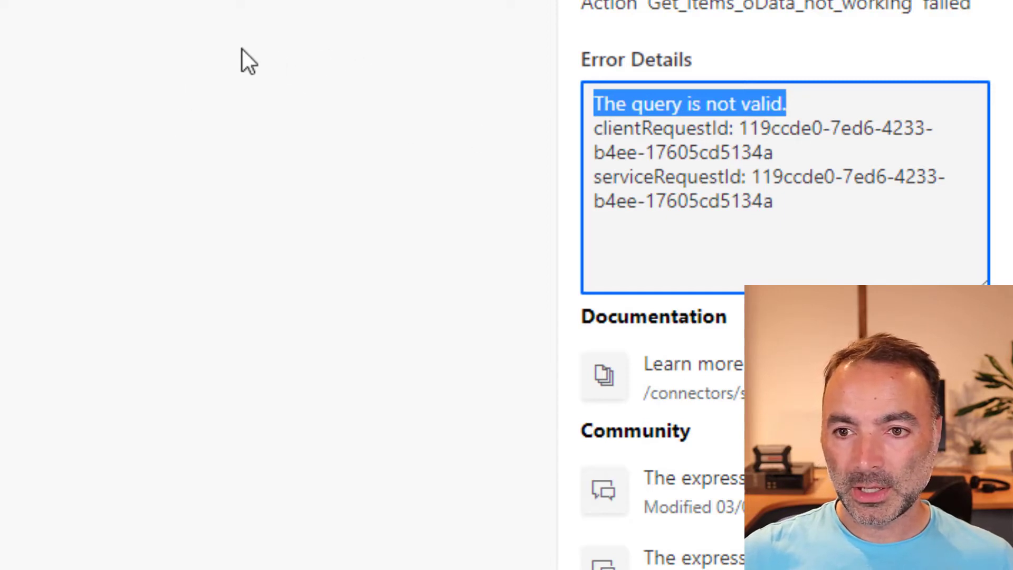
- Move Get items oData not working below Terminate, place Day directly under the trigger, and expand Day
left_click(393, 77)
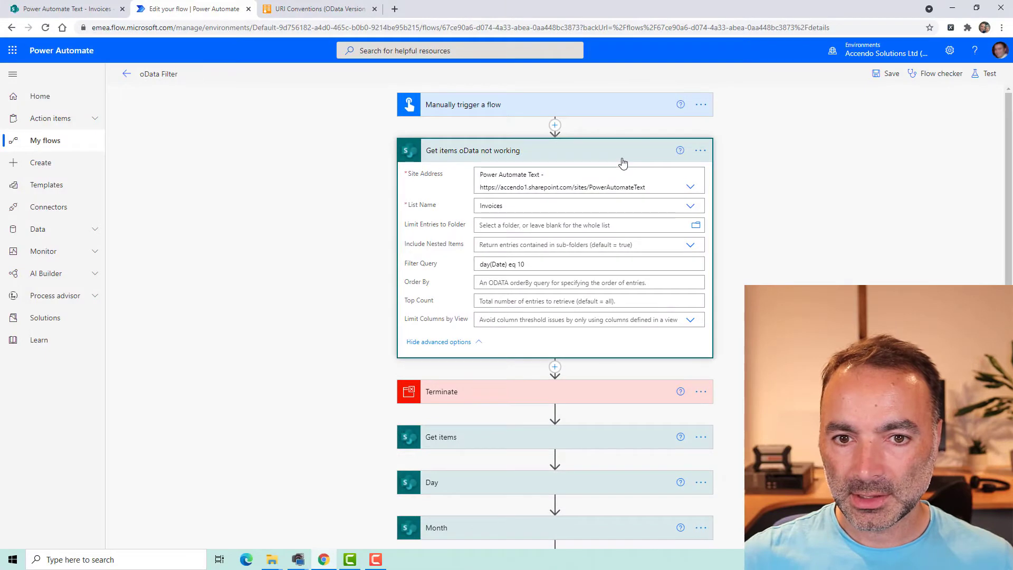
left_click(626, 150)
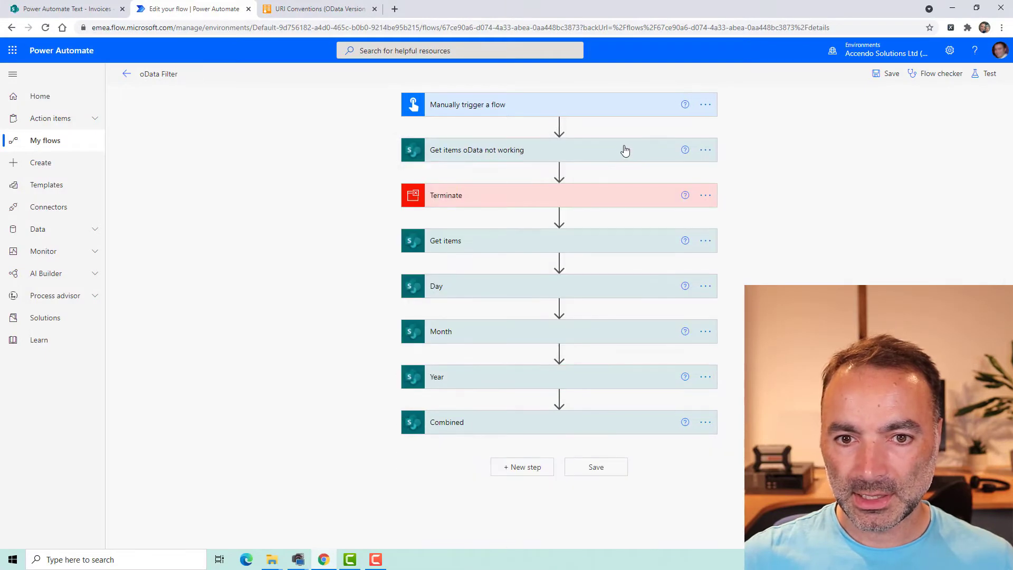
left_click_drag(624, 152, 619, 221)
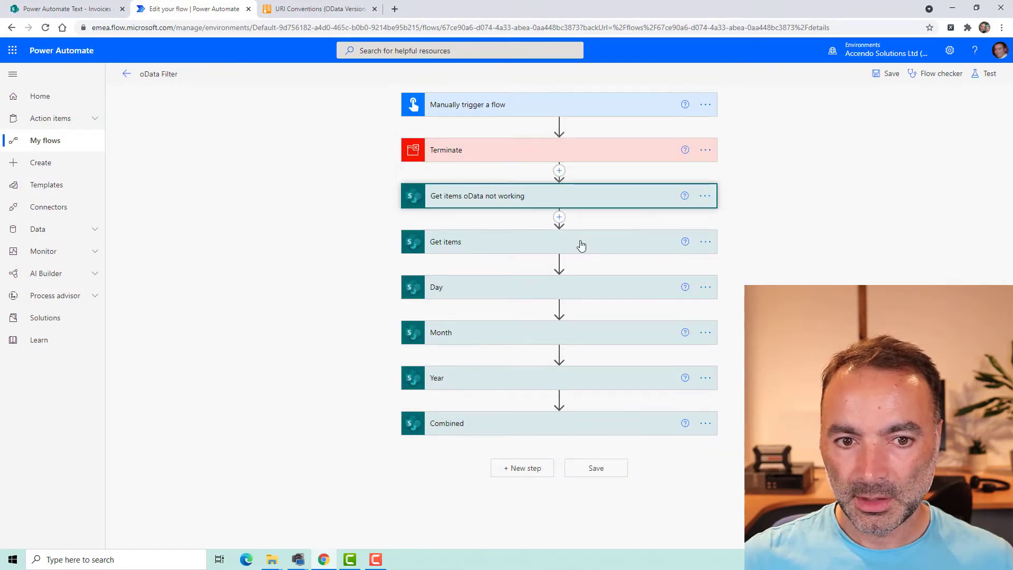
left_click_drag(531, 291, 574, 129)
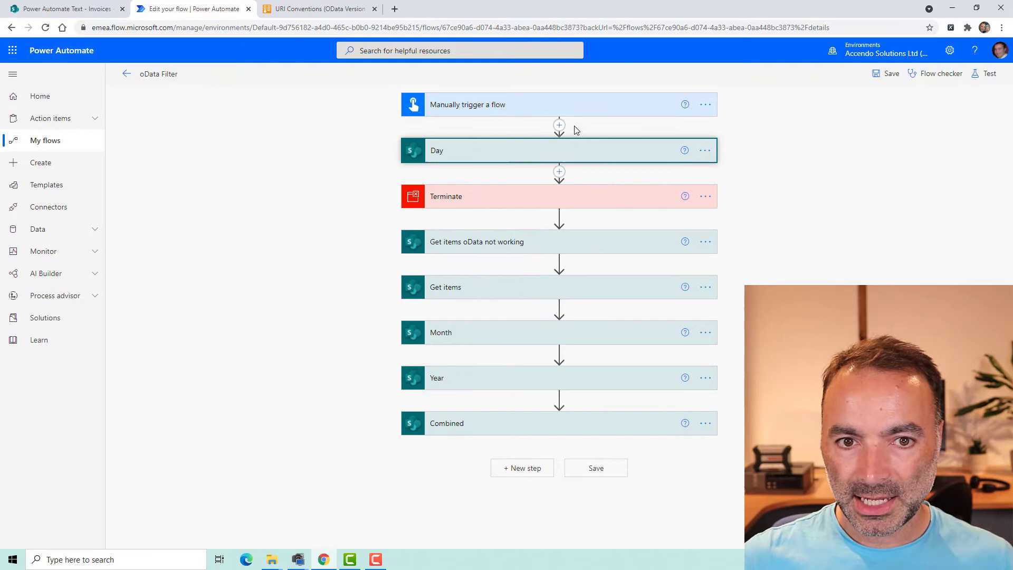
left_click(555, 154)
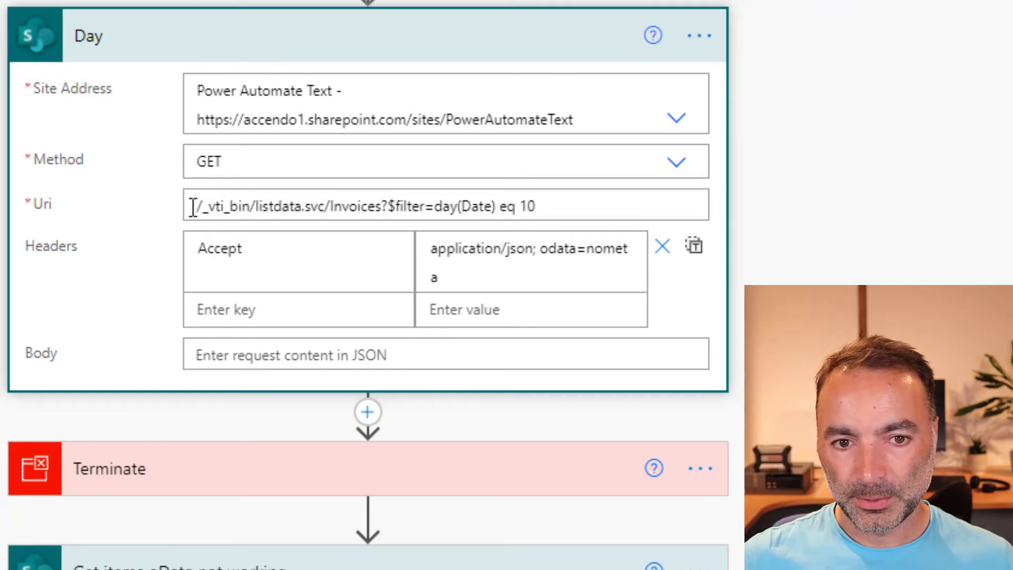
left_click_drag(200, 207, 335, 208)
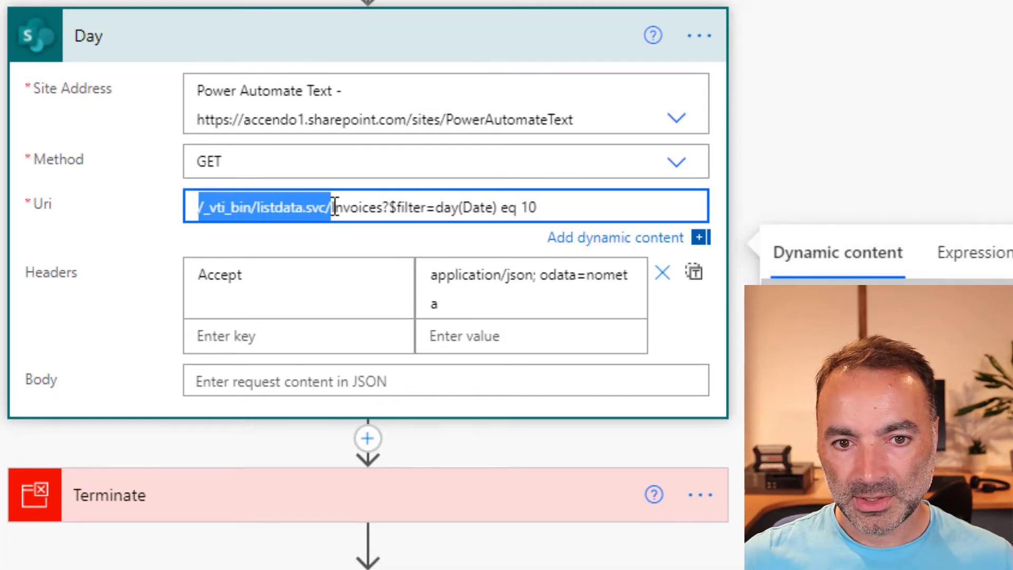
left_click(399, 207)
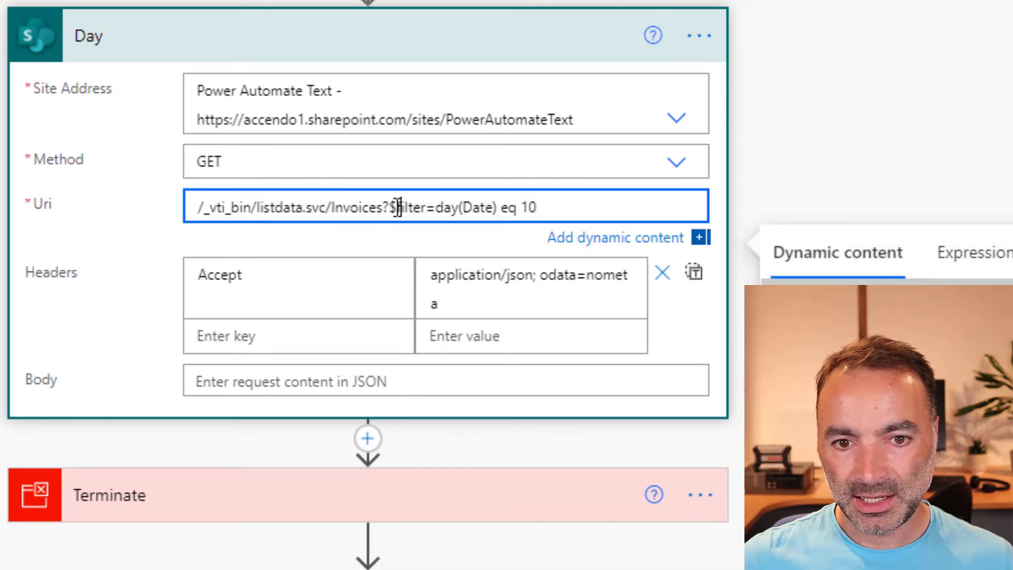
left_click_drag(391, 207, 548, 206)
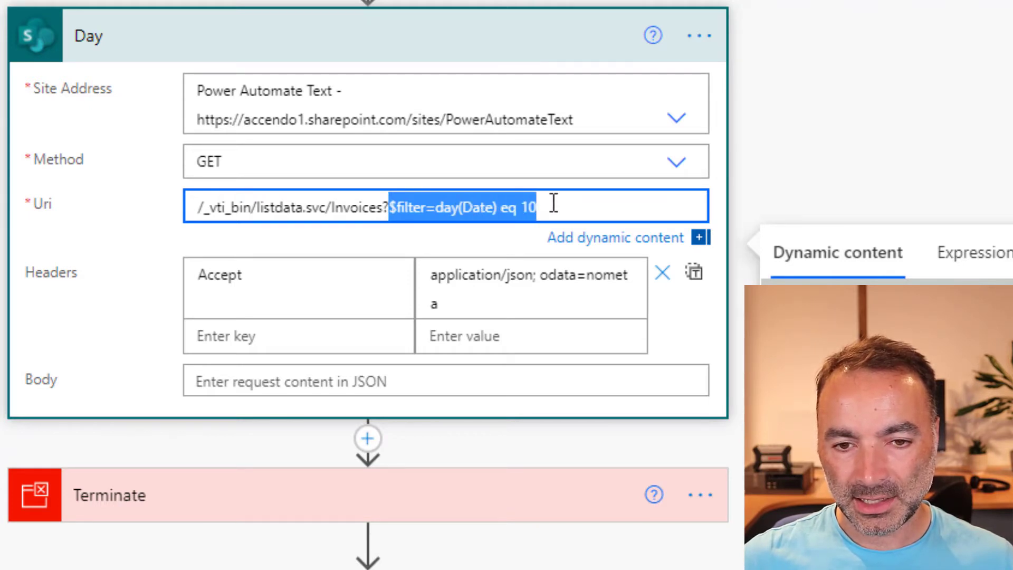
left_click(527, 204)
double_click(528, 206)
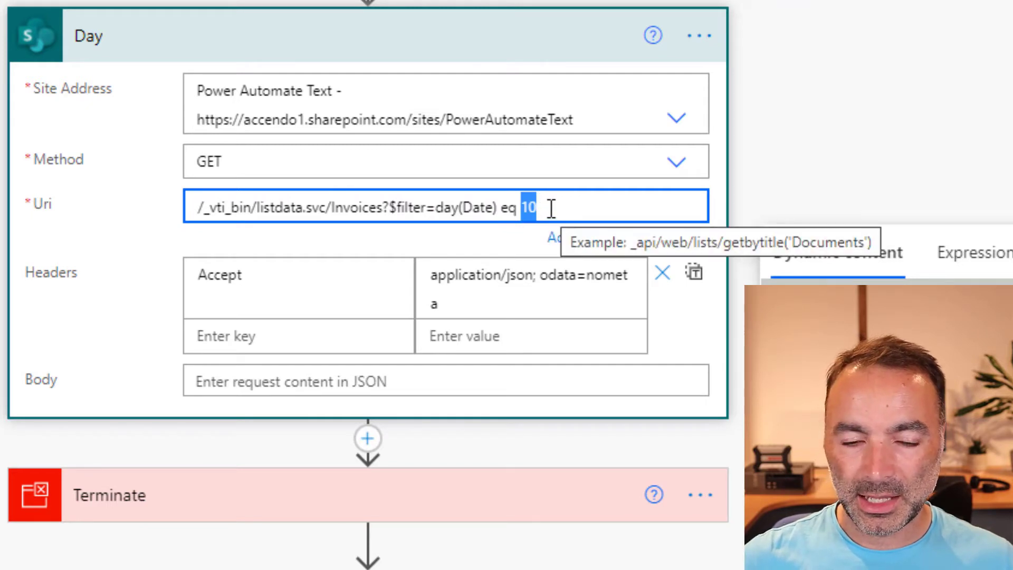
left_click(552, 208)
double_click(530, 207)
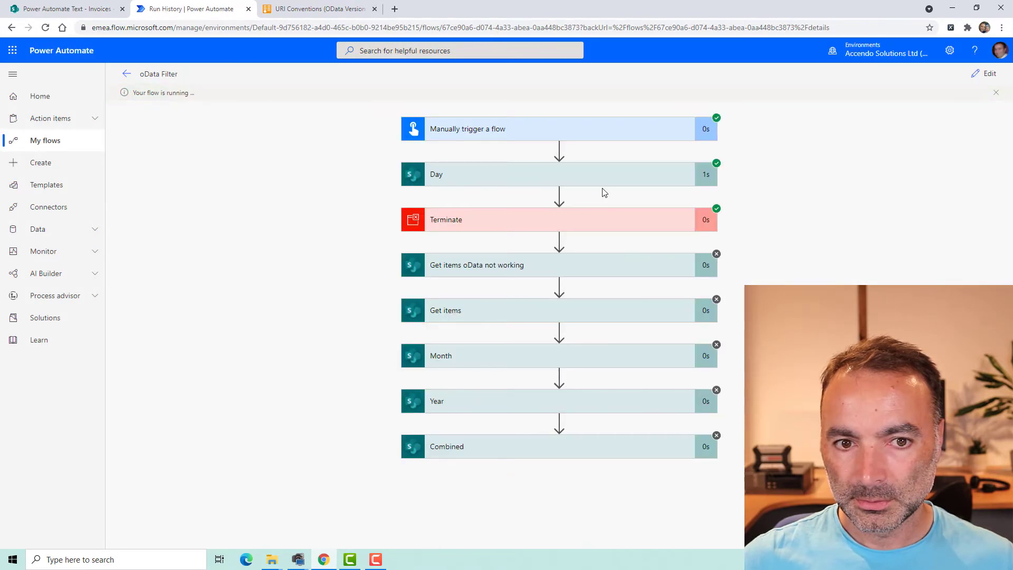
- Open the Day step's run results showing the returned Invoices data
left_click(594, 182)
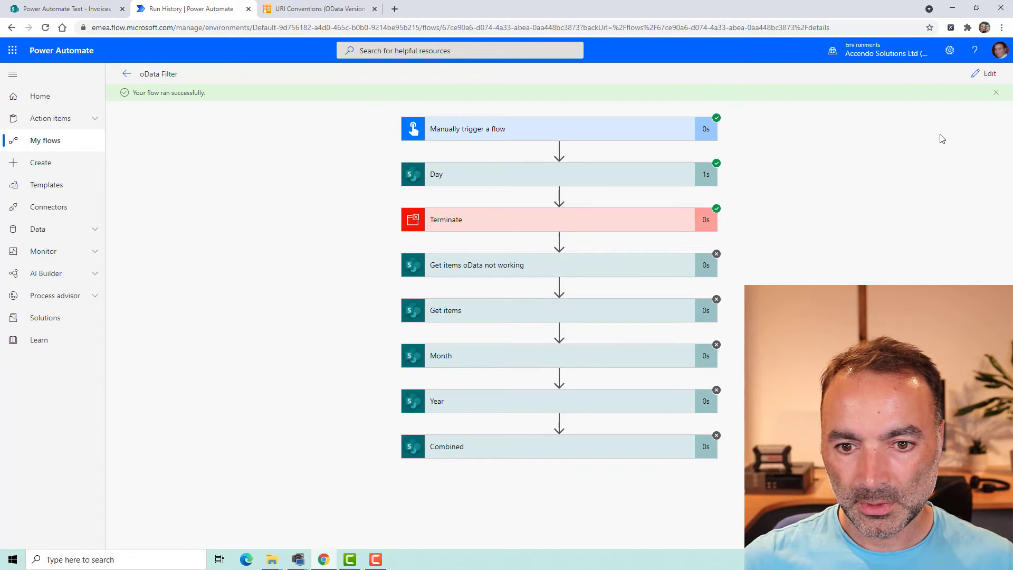
- Collapse Day and drag Month, Year and Combined above Terminate, then expand Month showing month(Date) eq 4
left_click(983, 77)
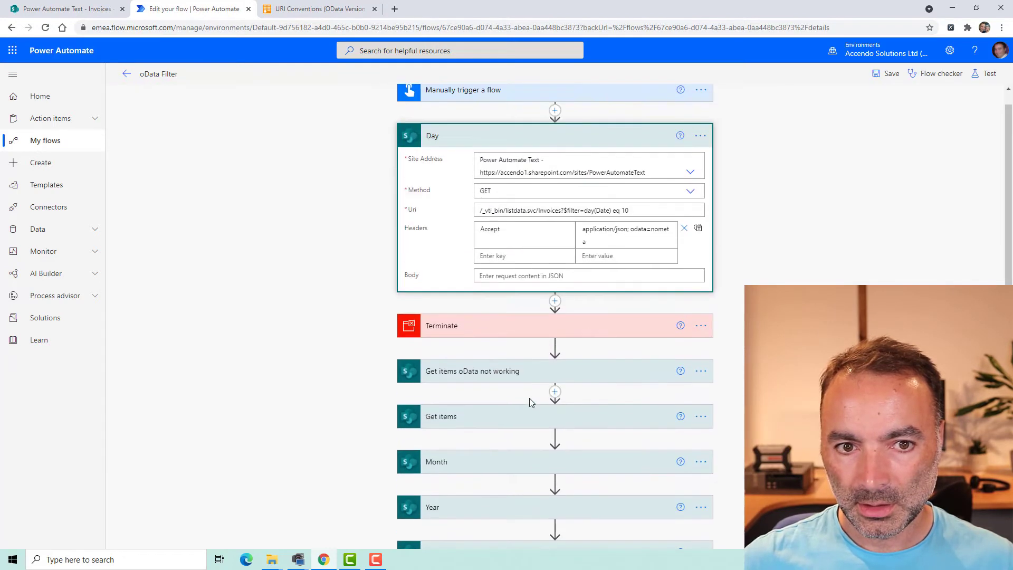
left_click(494, 132)
left_click_drag(492, 323, 552, 206)
left_click_drag(532, 384, 615, 223)
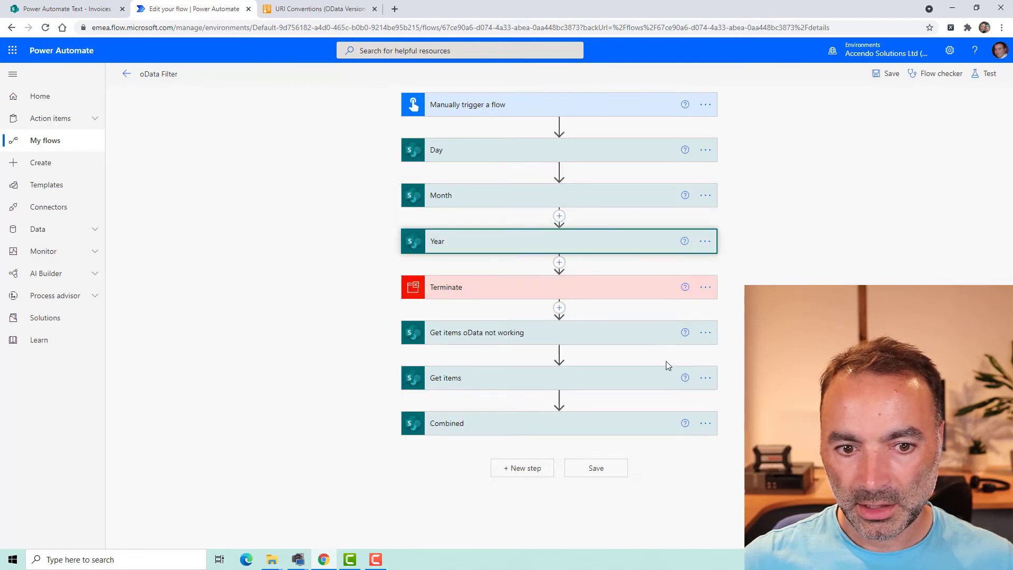
left_click_drag(538, 424, 604, 265)
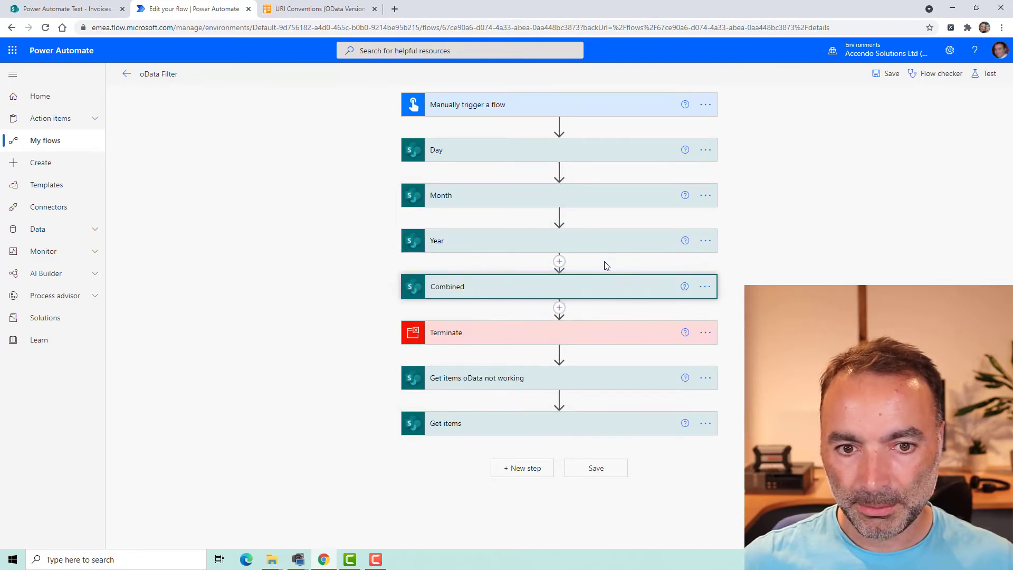
left_click(502, 197)
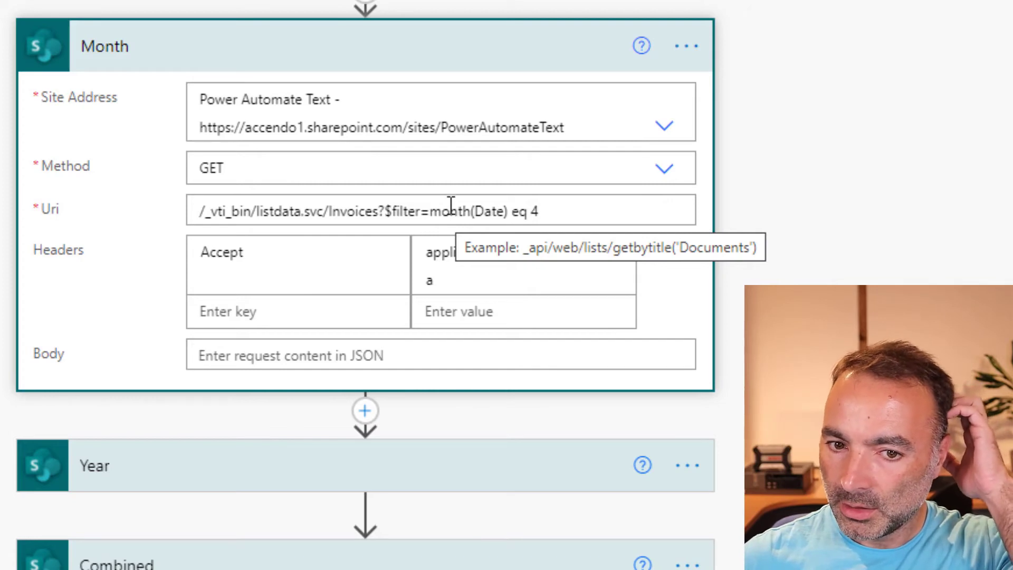
- Review the Year and Combined Uri date filters, then collapse Combined, Year and Month
left_click(357, 468)
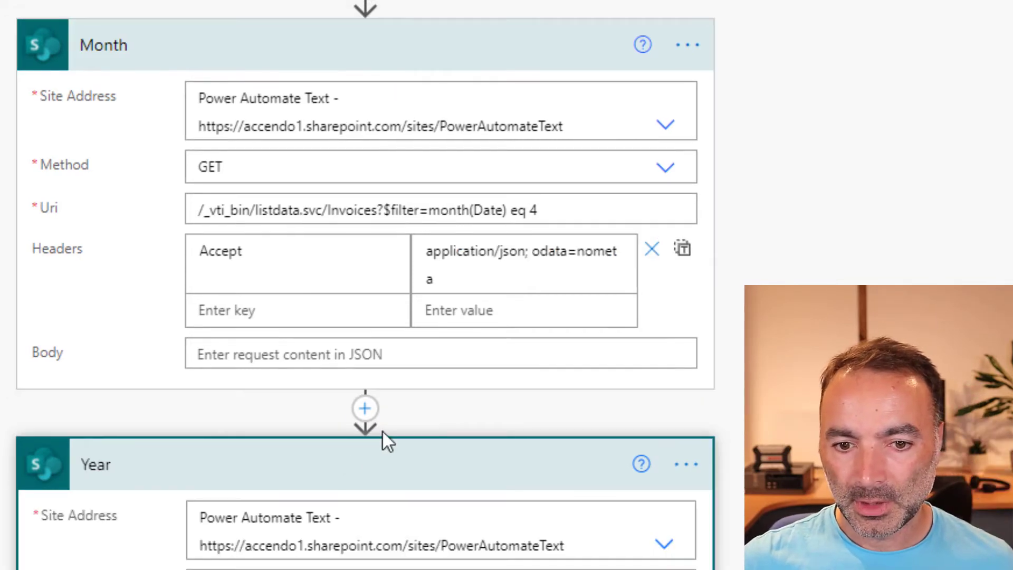
scroll(382, 429, "down", 4)
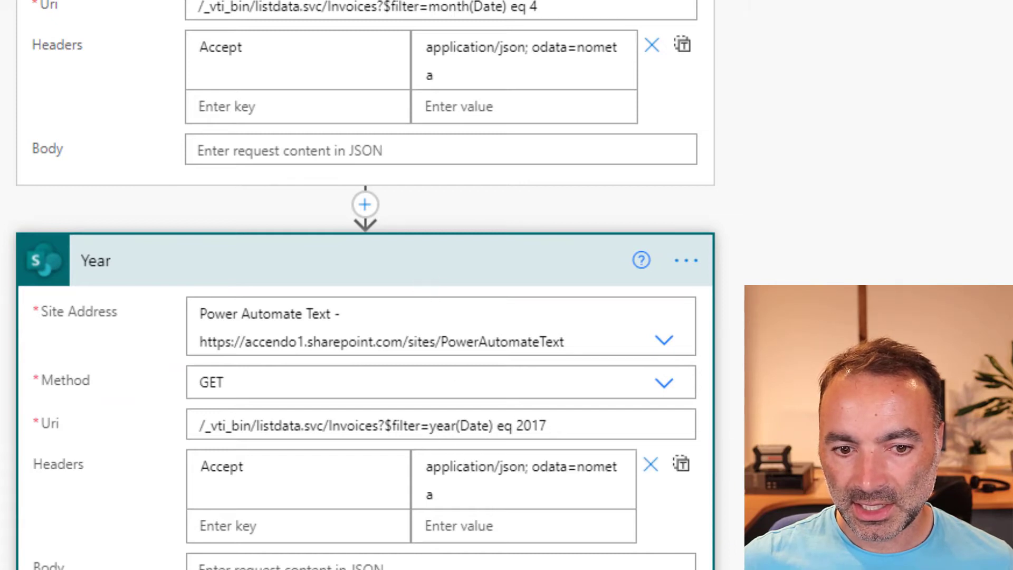
scroll(475, 474, "down", 7)
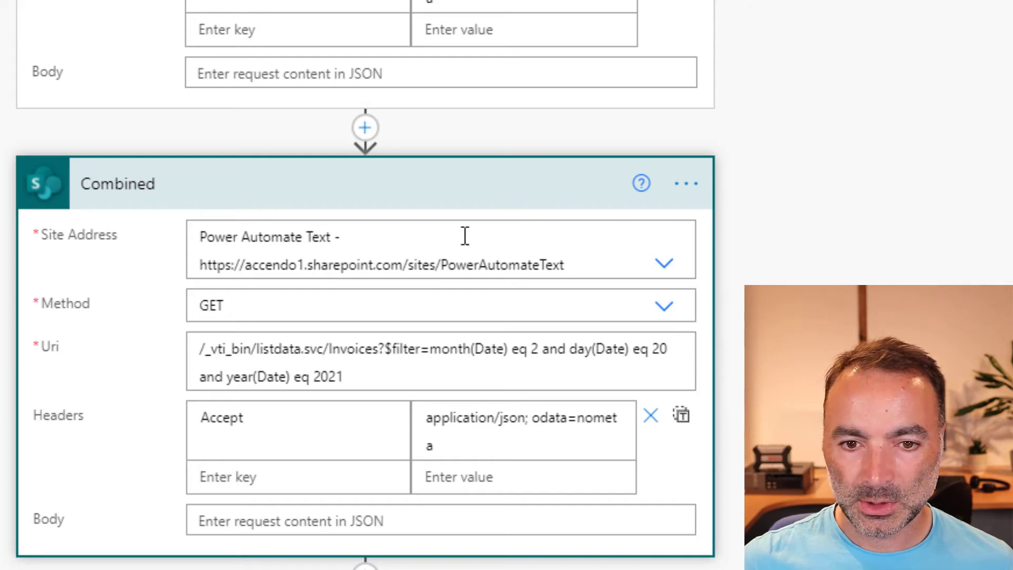
left_click(470, 205)
scroll(619, 199, "up", 3)
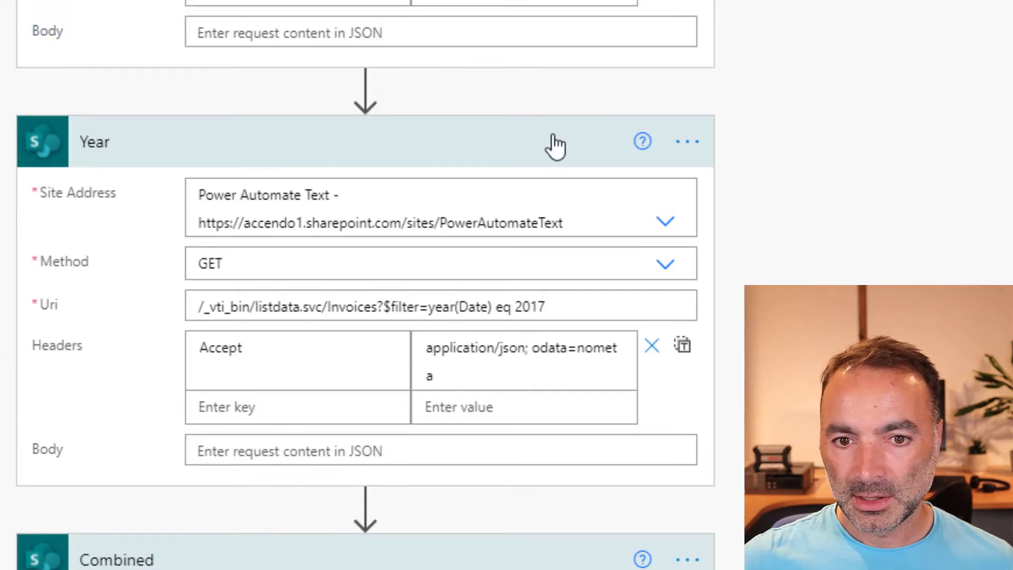
left_click(555, 146)
scroll(528, 116, "up", 3)
left_click(491, 75)
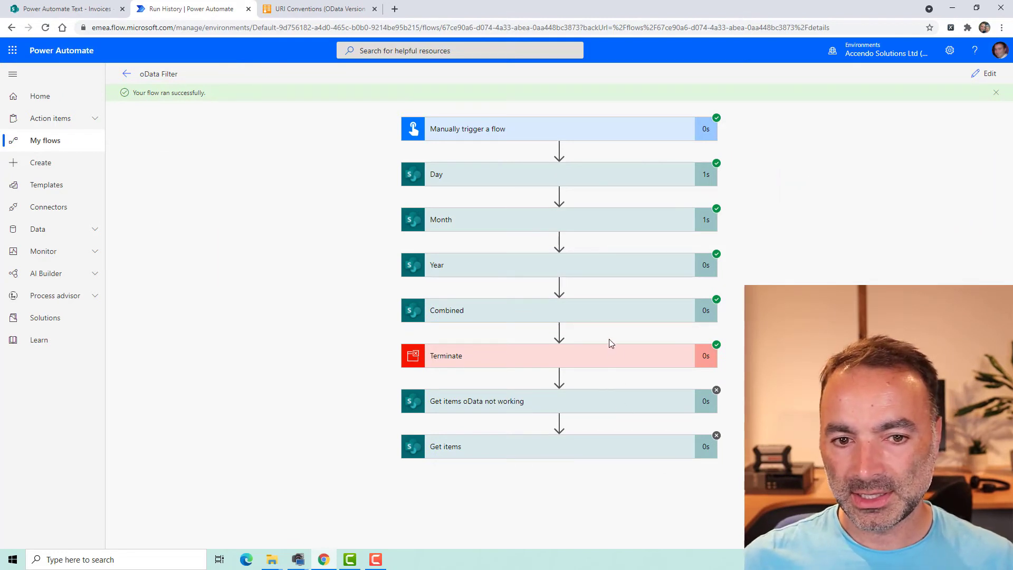
left_click(544, 312)
scroll(546, 321, "down", 4)
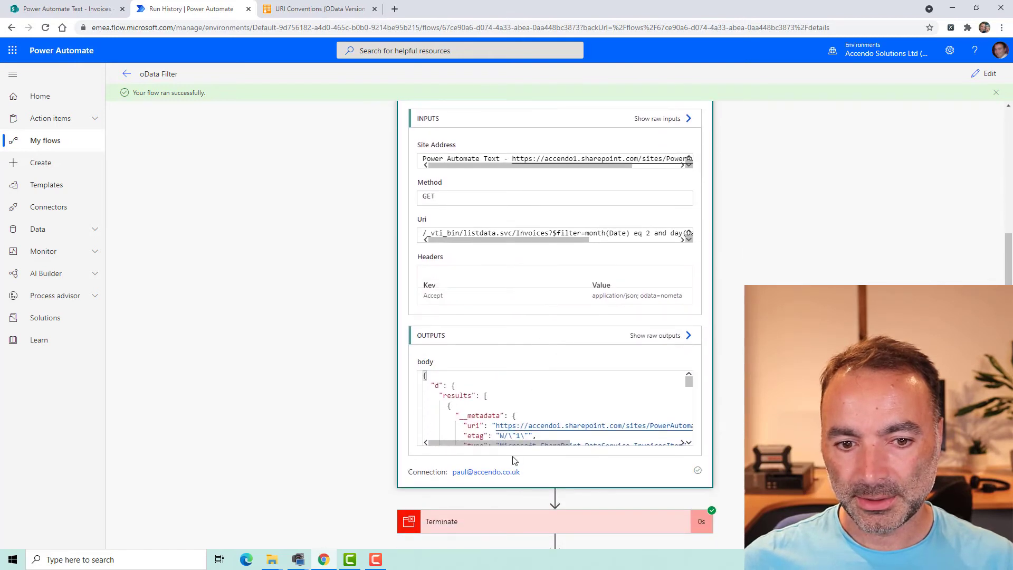
scroll(565, 380, "down", 1)
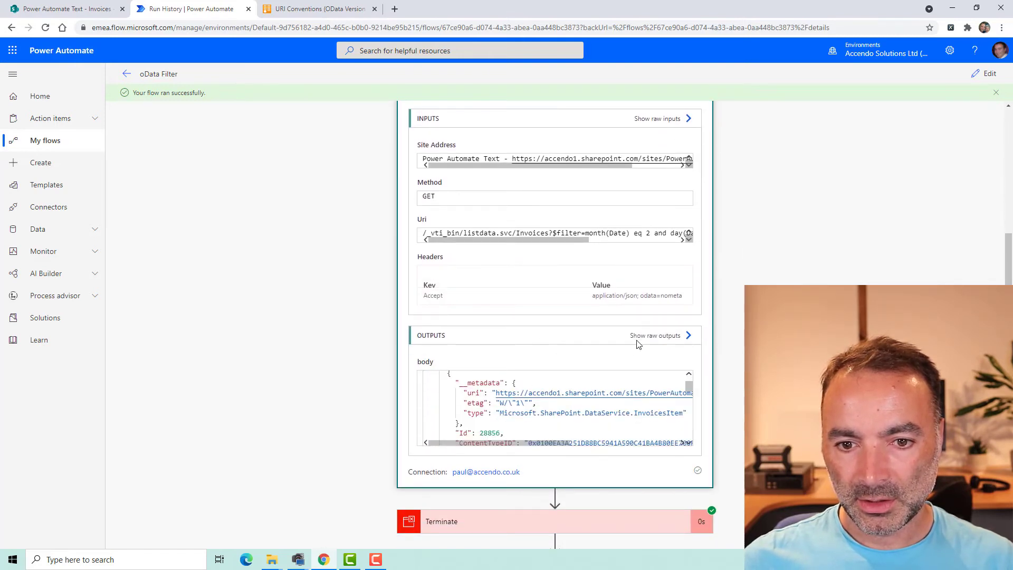
scroll(638, 345, "down", 1)
left_click(652, 299)
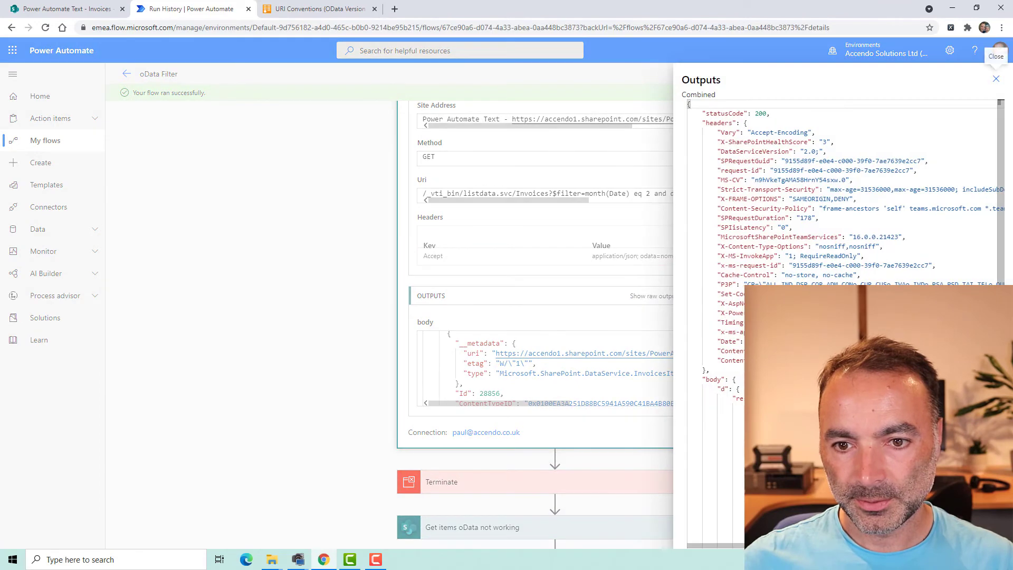
scroll(844, 238, "down", 5)
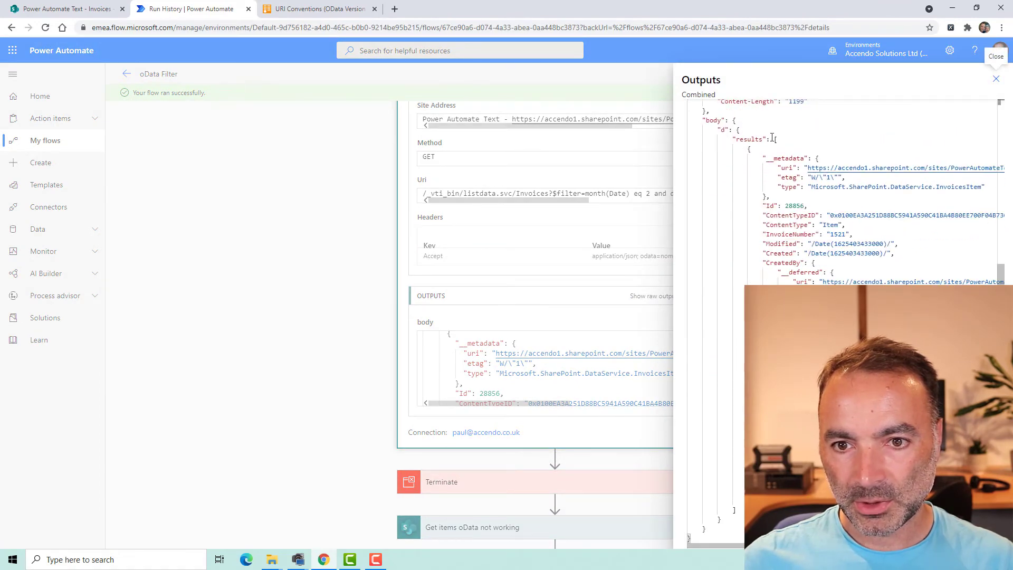
left_click_drag(773, 139, 736, 509)
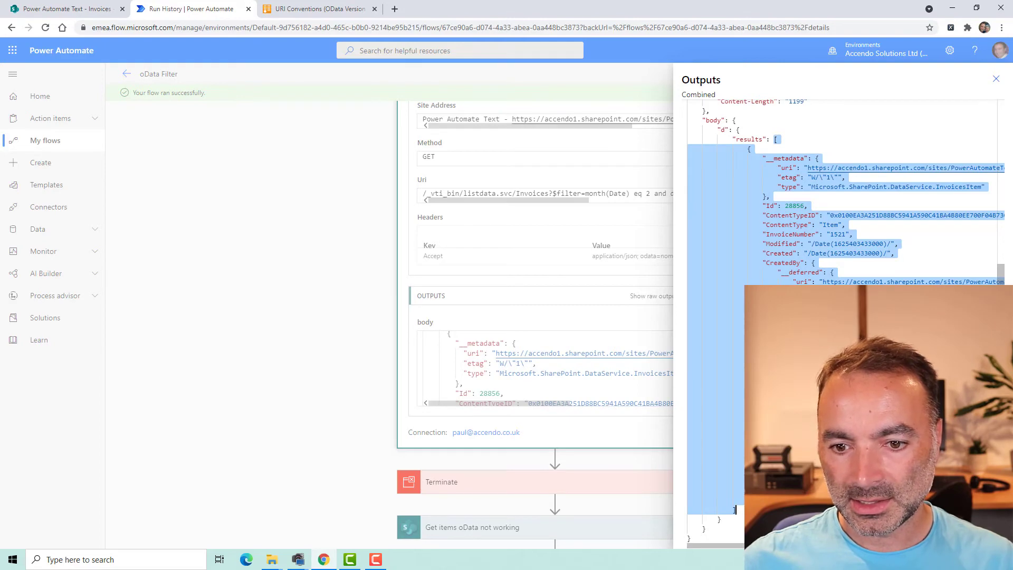
left_click(765, 434)
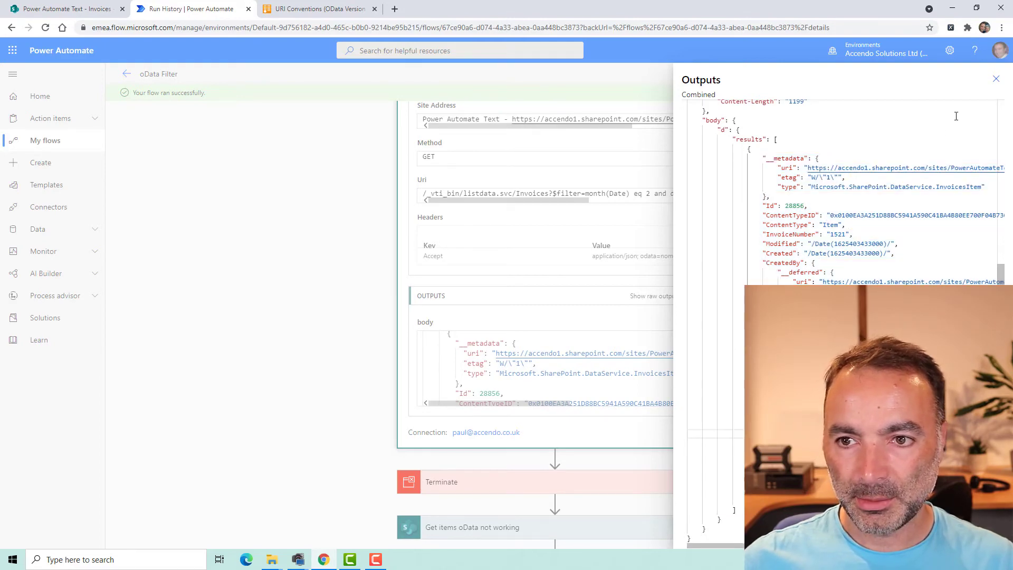
left_click(996, 78)
scroll(485, 262, "up", 3)
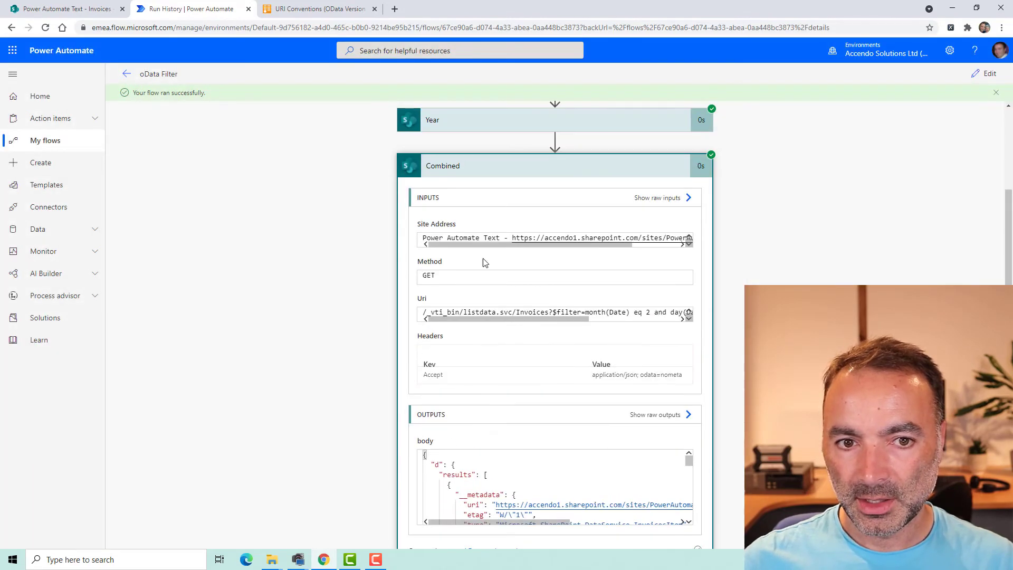
left_click(508, 173)
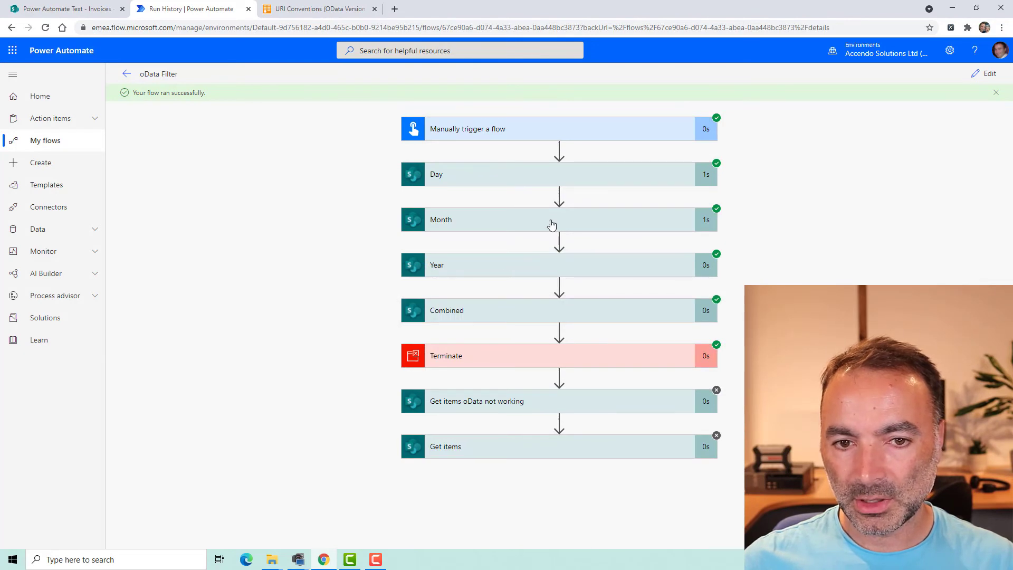
left_click(564, 179)
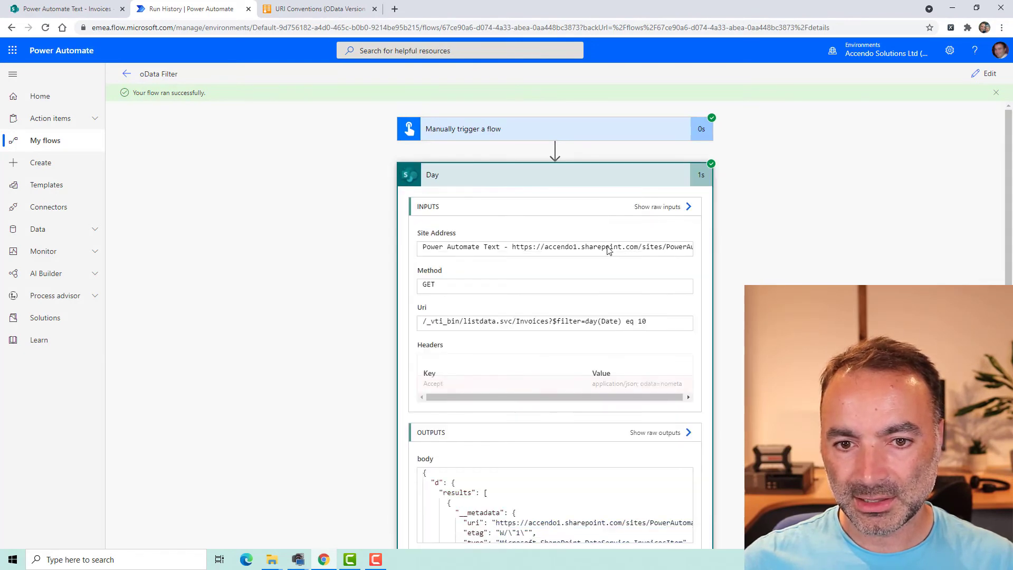
scroll(566, 384, "down", 3)
left_click(656, 265)
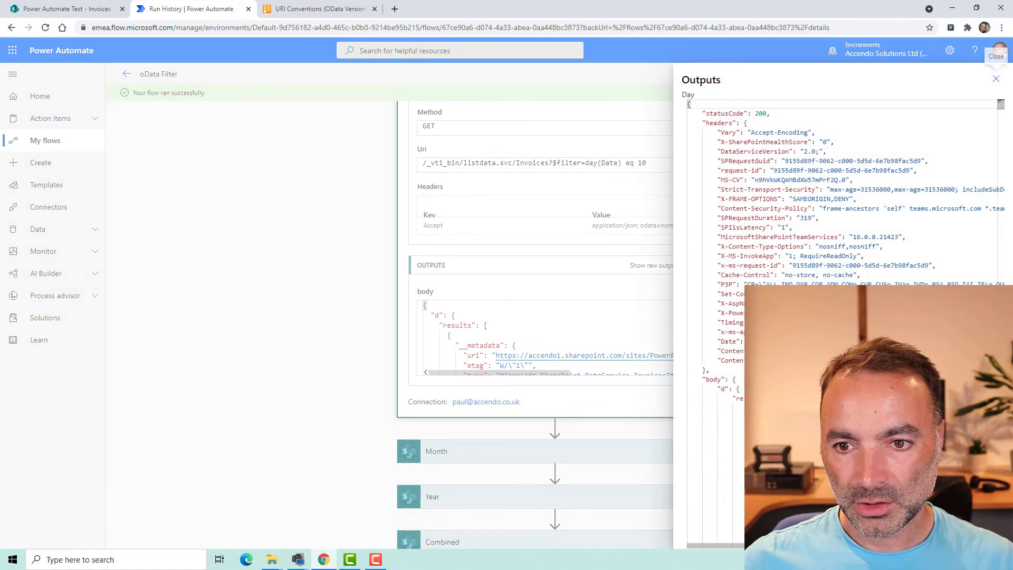
scroll(996, 79, "down", 3)
scroll(845, 190, "down", 5)
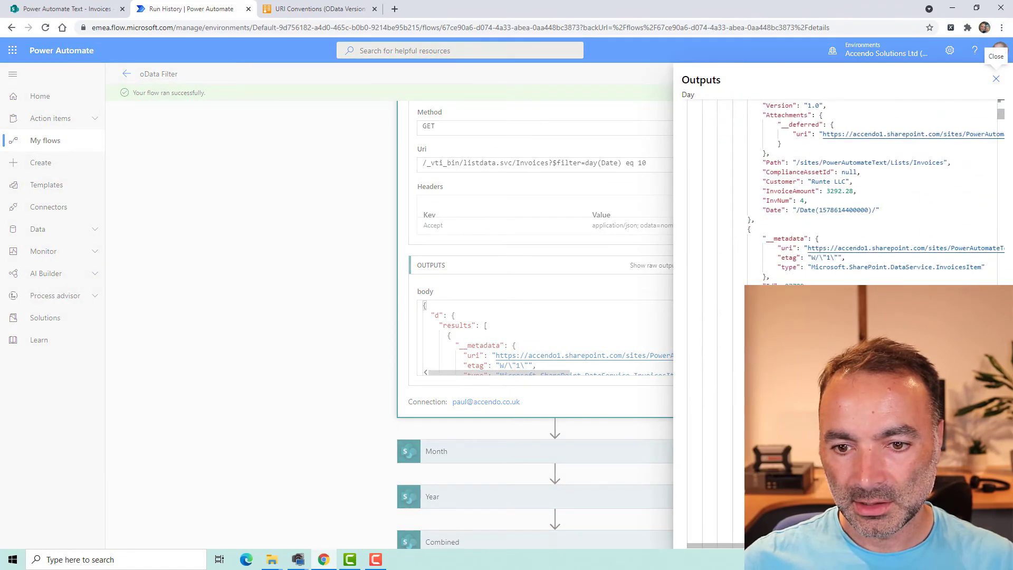
scroll(876, 190, "down", 6)
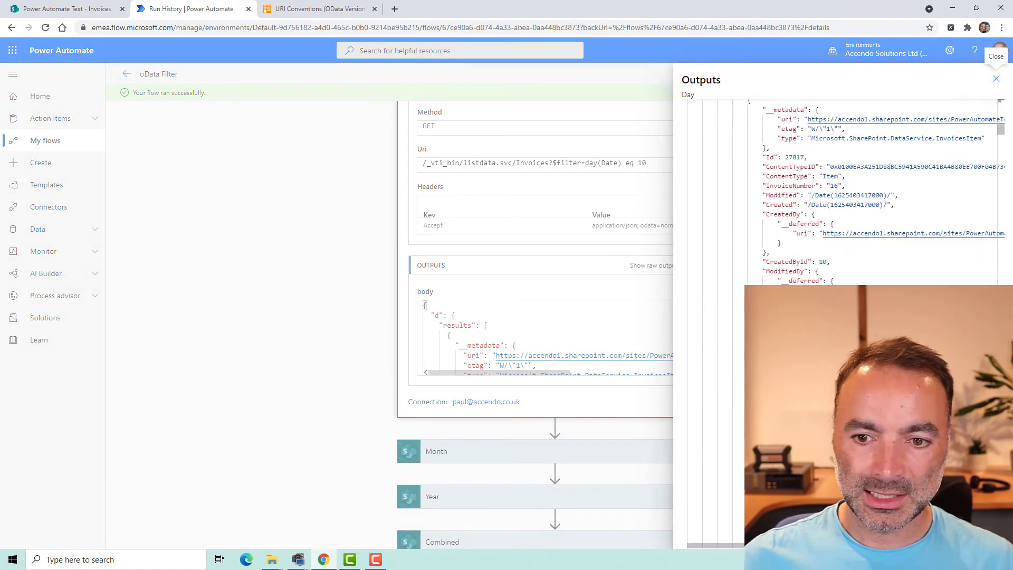
left_click(997, 78)
scroll(859, 270, "up", 3)
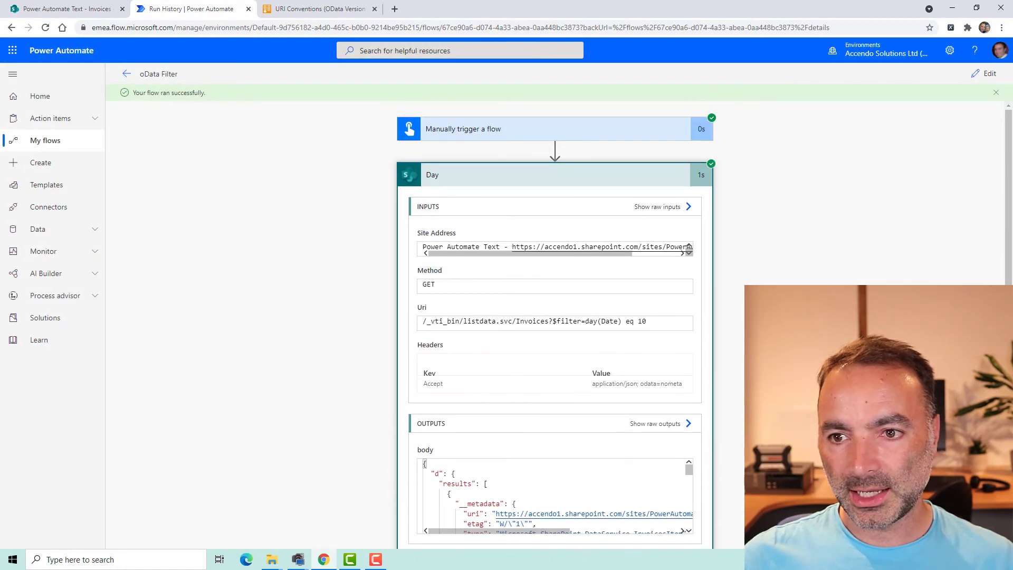
left_click(623, 184)
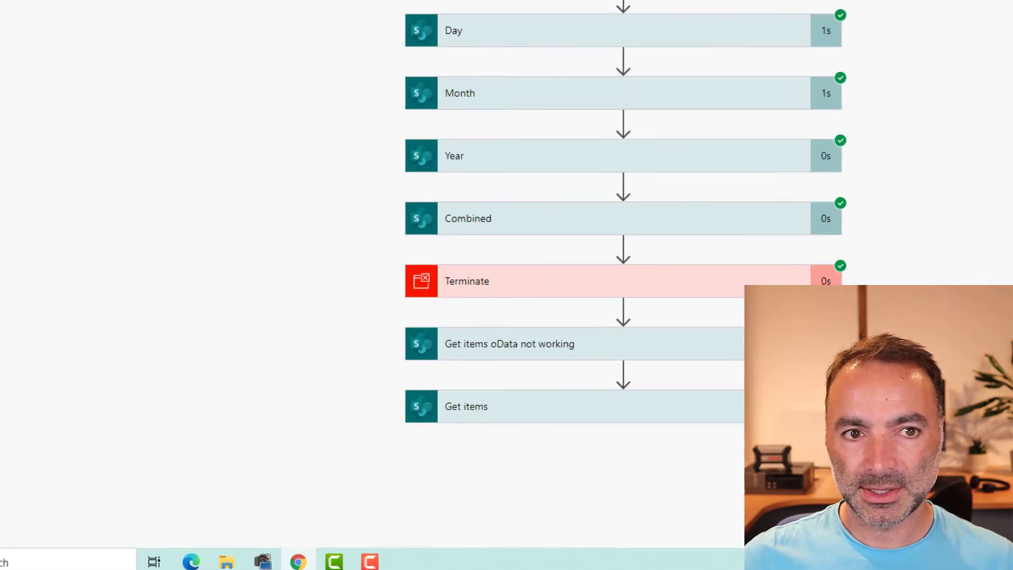
left_click(320, 11)
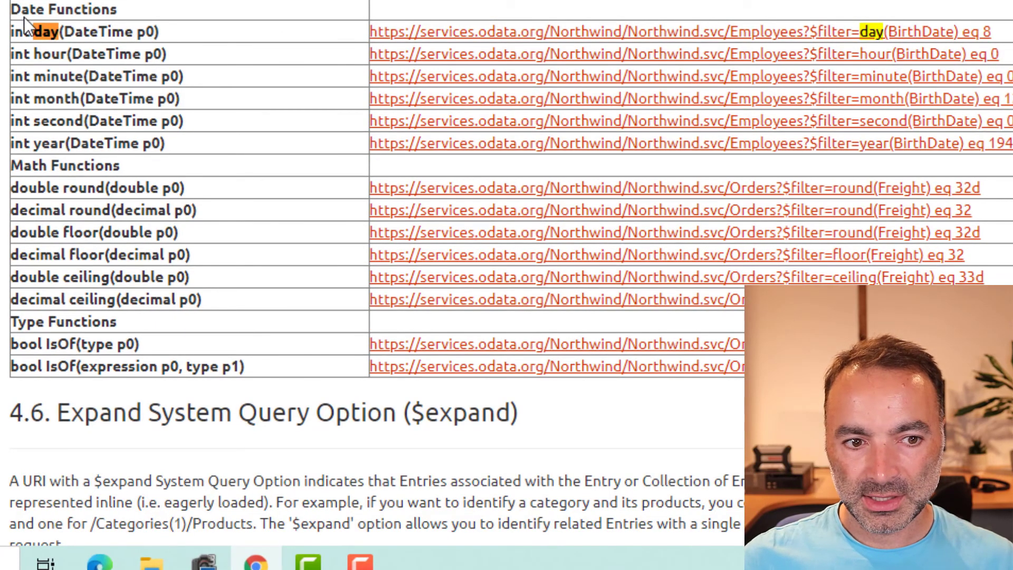
left_click_drag(16, 9, 133, 12)
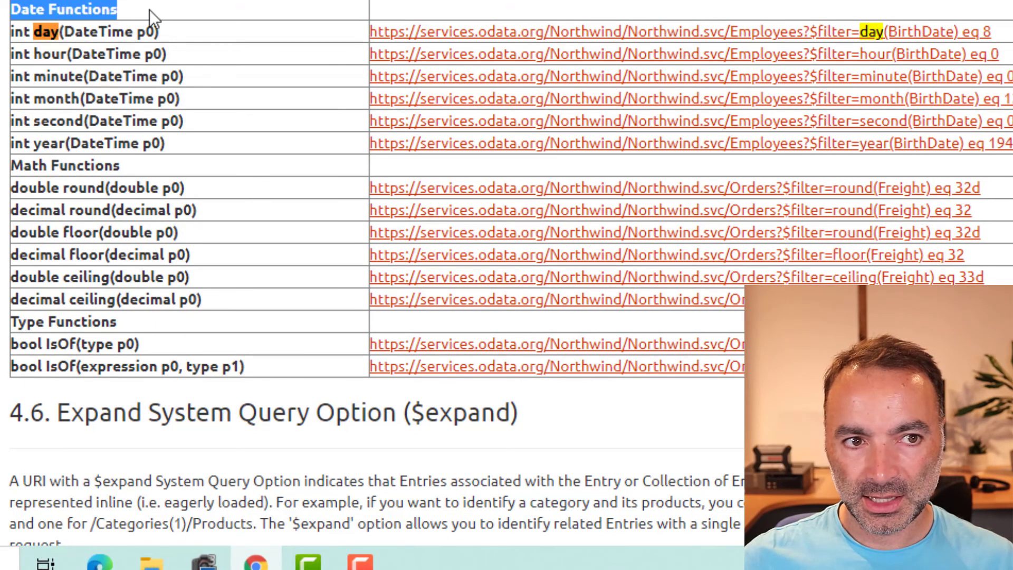
left_click_drag(934, 142, 6, 32)
left_click(225, 90)
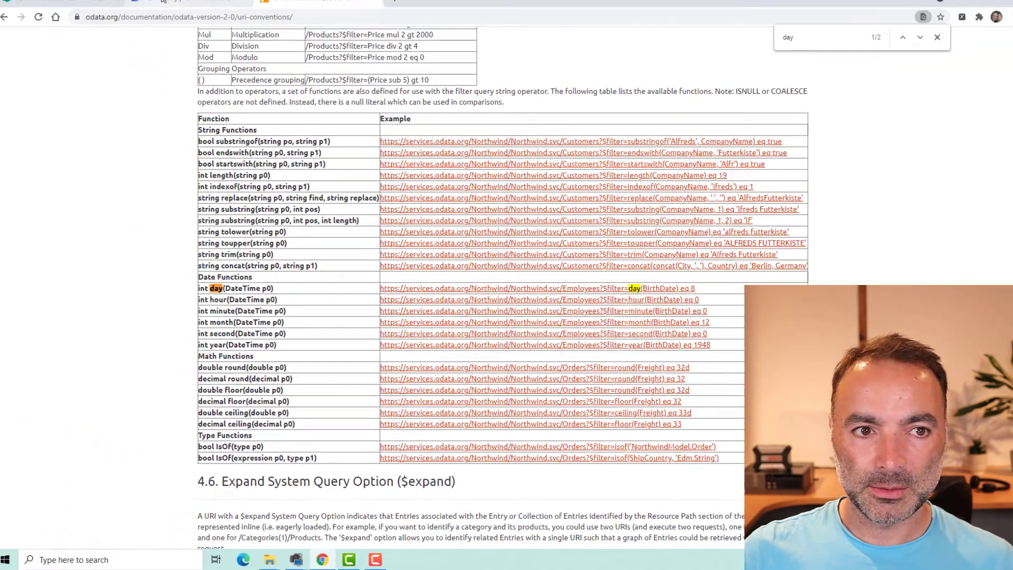
- Return to the run results and reopen the oData Filter flow in the editor
left_click(162, 1)
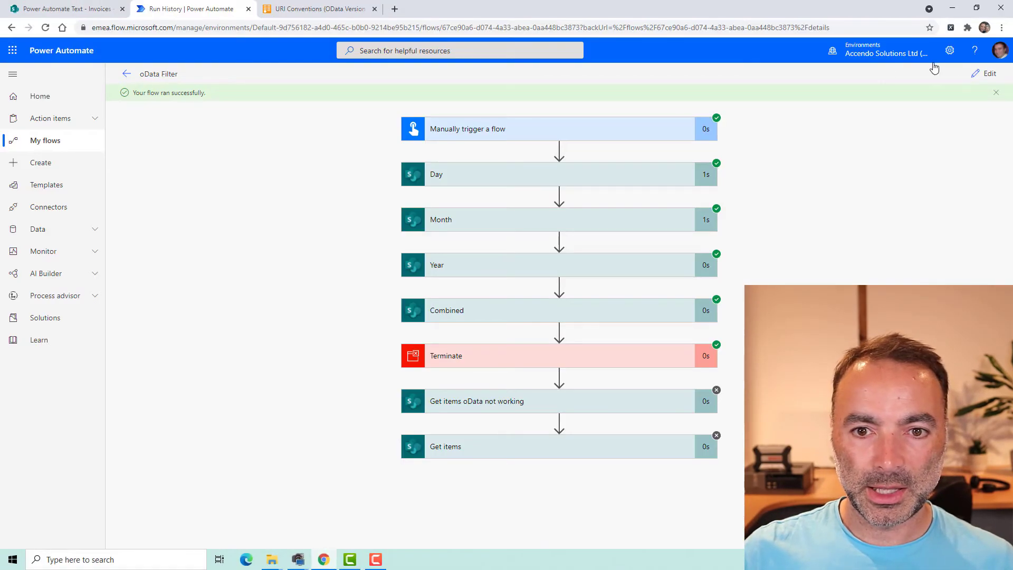
left_click(983, 65)
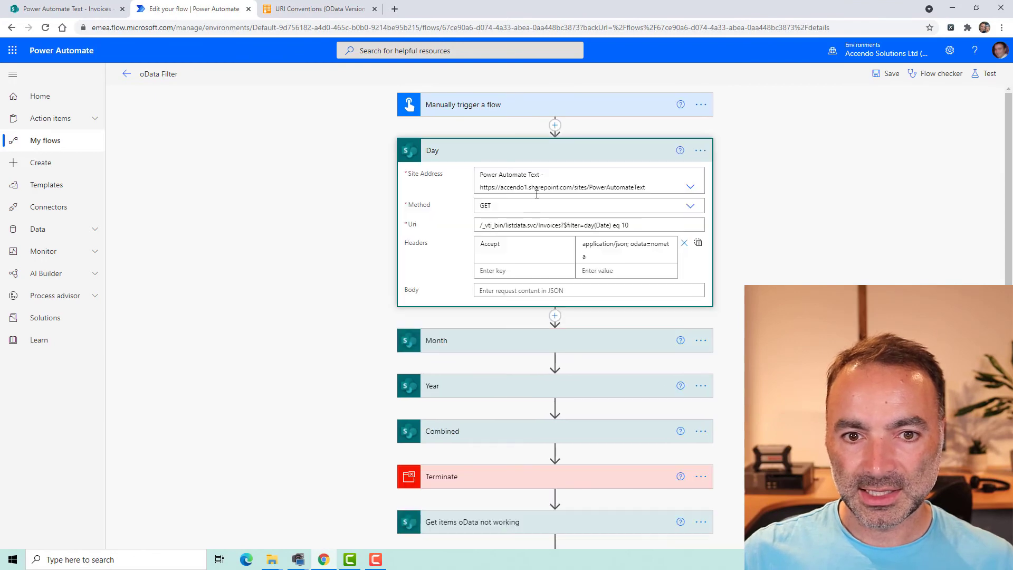